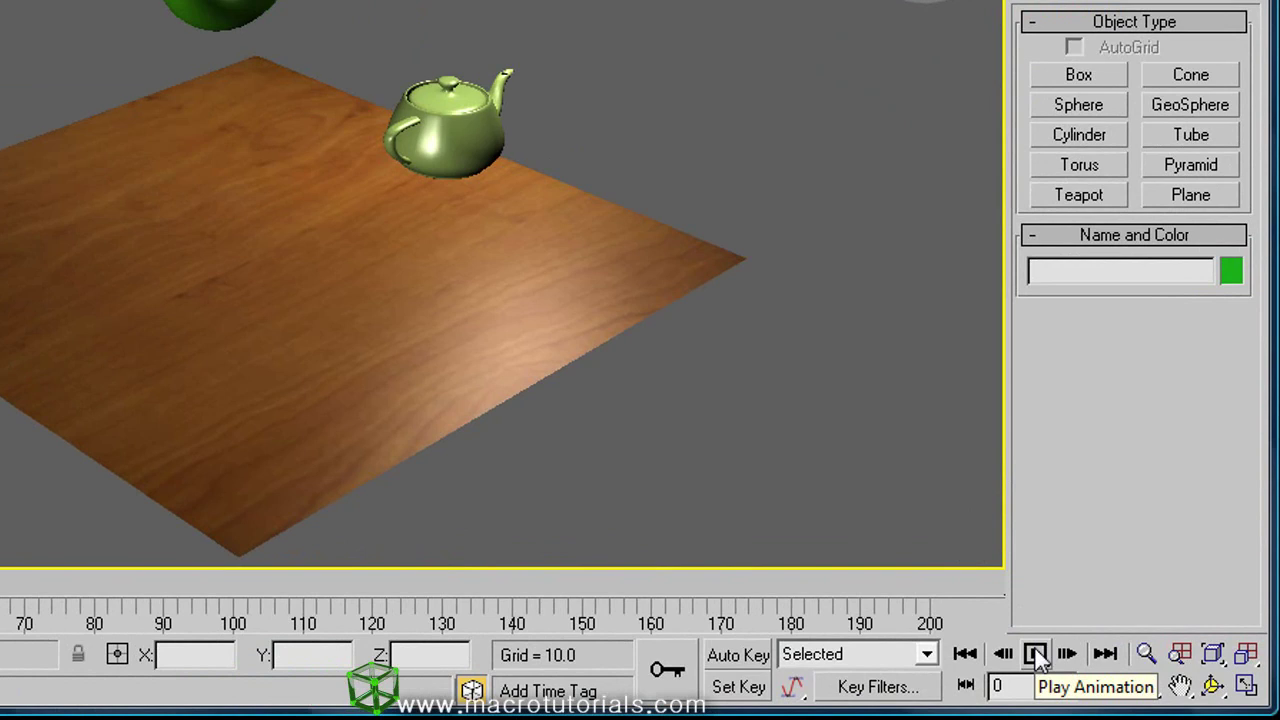
Step: Play the teapot-and-torus animation and stop it at frame 175
{"action": "left_click", "coordinate": [1036, 655]}
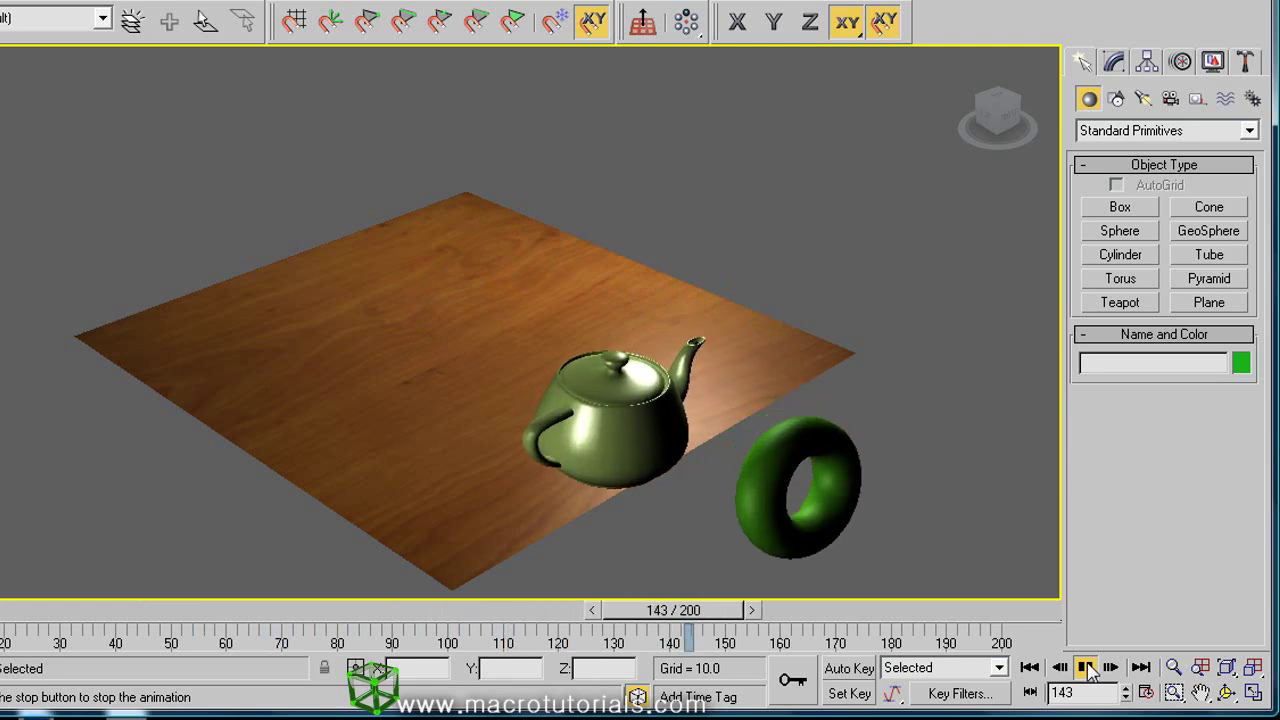
{"action": "left_click", "coordinate": [1086, 668]}
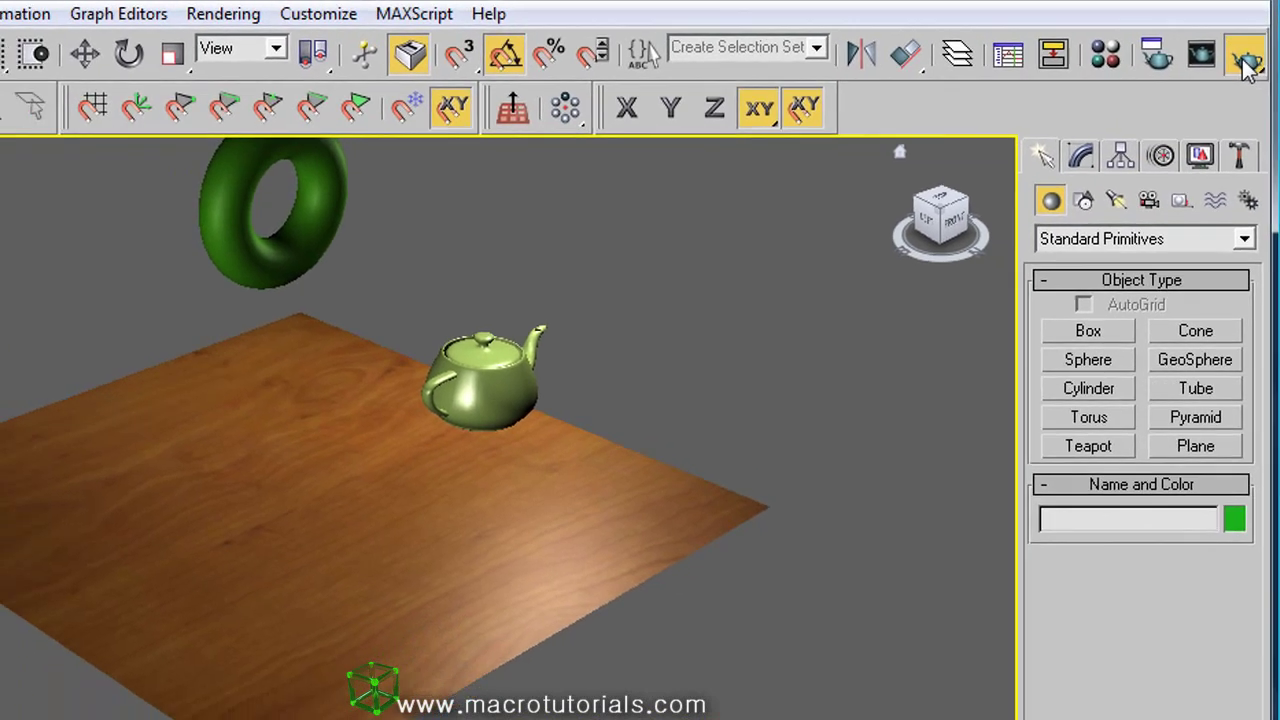
Step: Render frame 0 of the Perspective view at 640×480
{"action": "left_click", "coordinate": [1244, 64]}
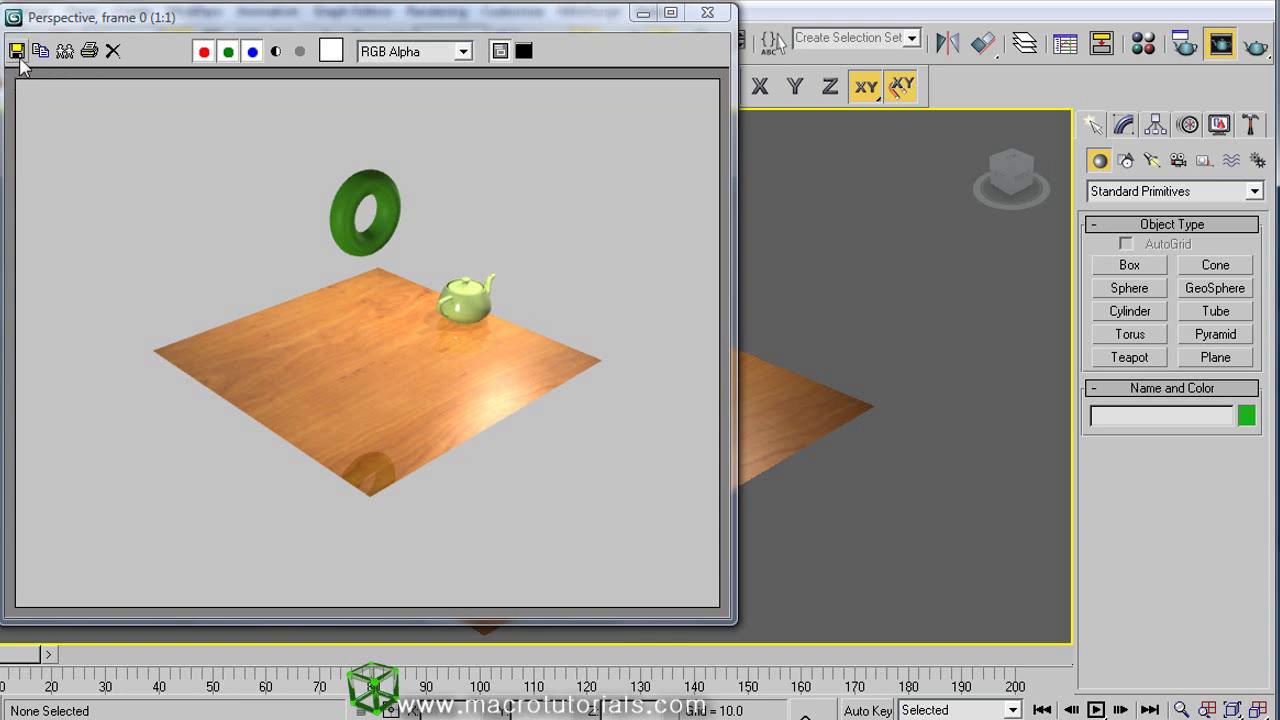
Step: Save the render as JPEG 'image' at quality 100 in the Render animation folder
{"action": "left_click", "coordinate": [17, 52]}
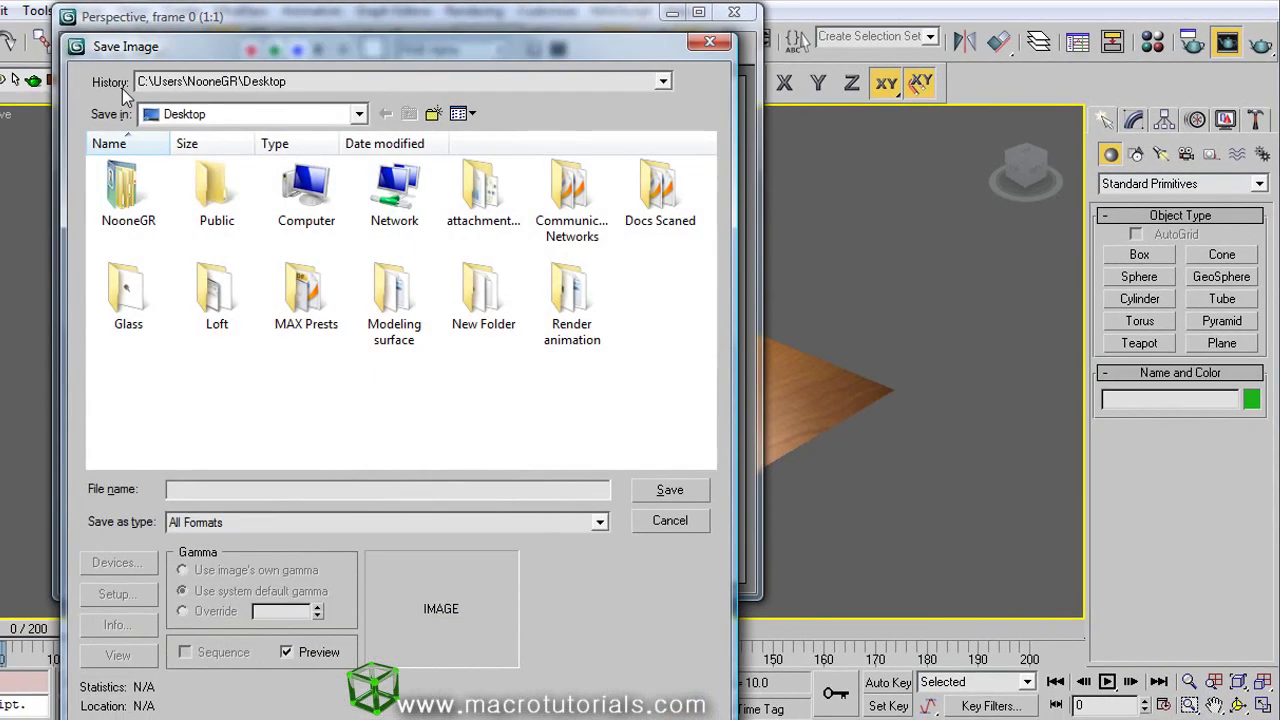
{"action": "double_click", "coordinate": [568, 296]}
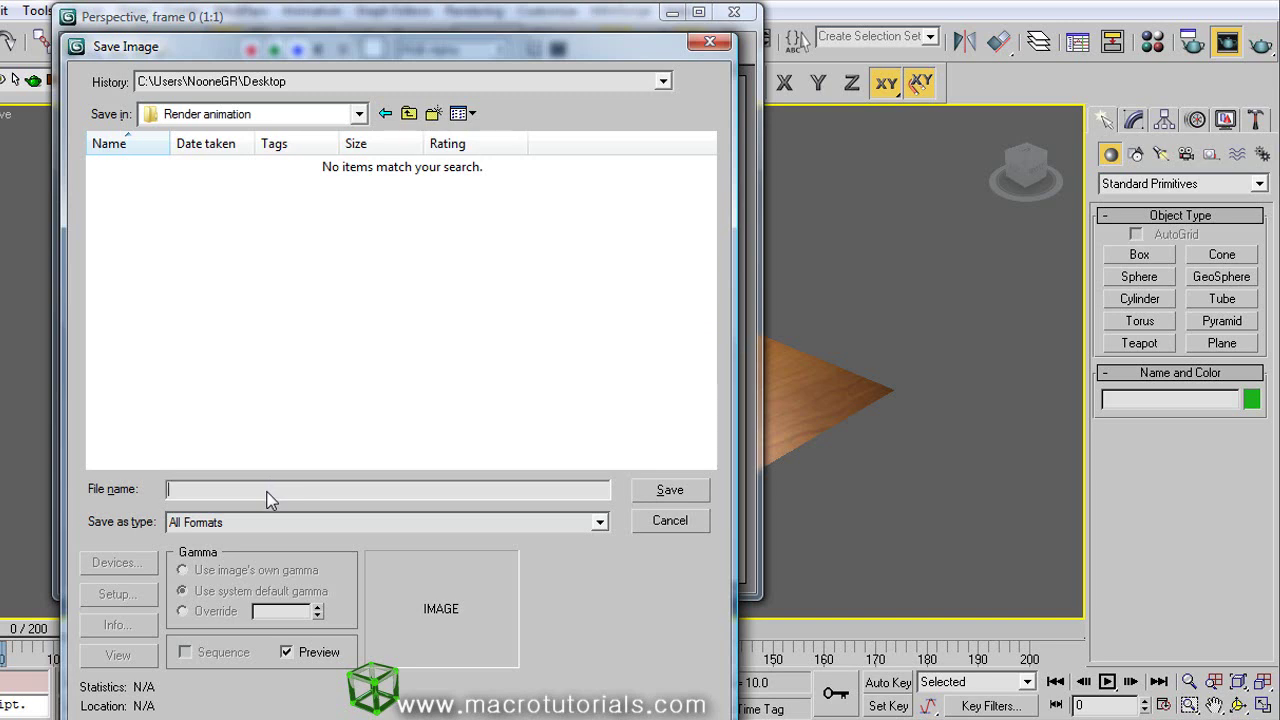
{"action": "type", "text": "image"}
{"action": "left_click", "coordinate": [599, 522]}
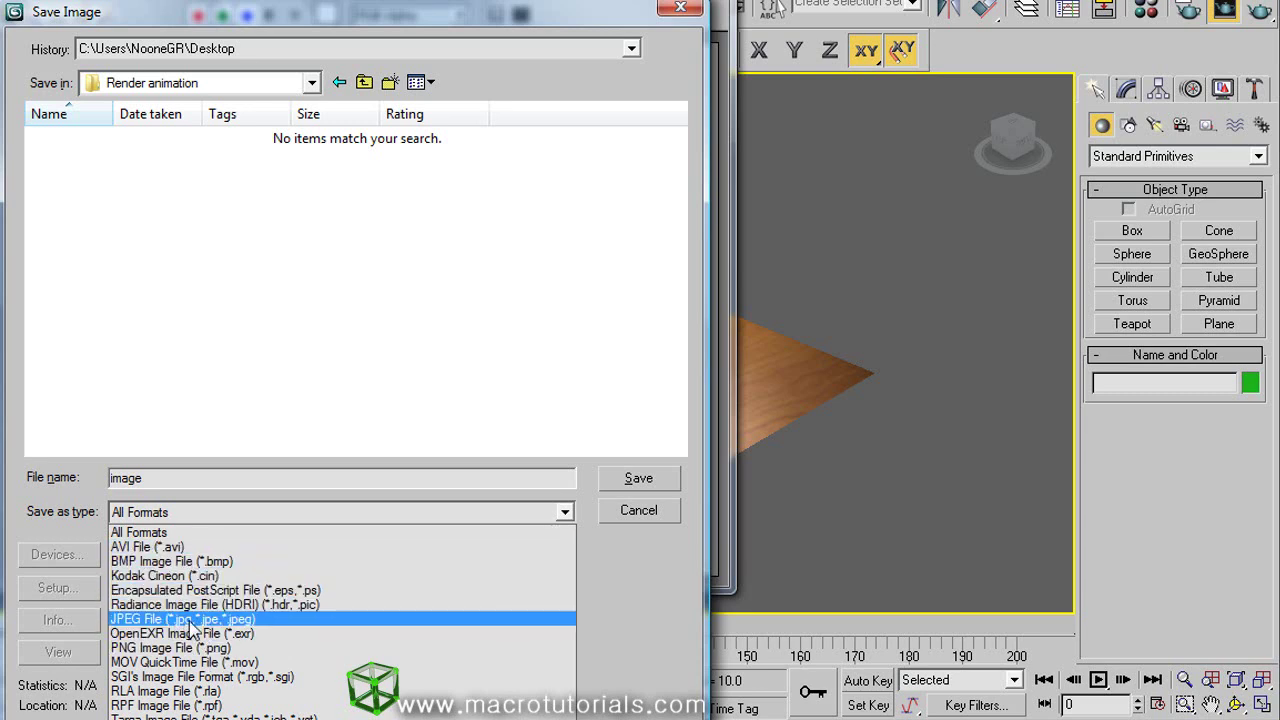
{"action": "left_click", "coordinate": [190, 620]}
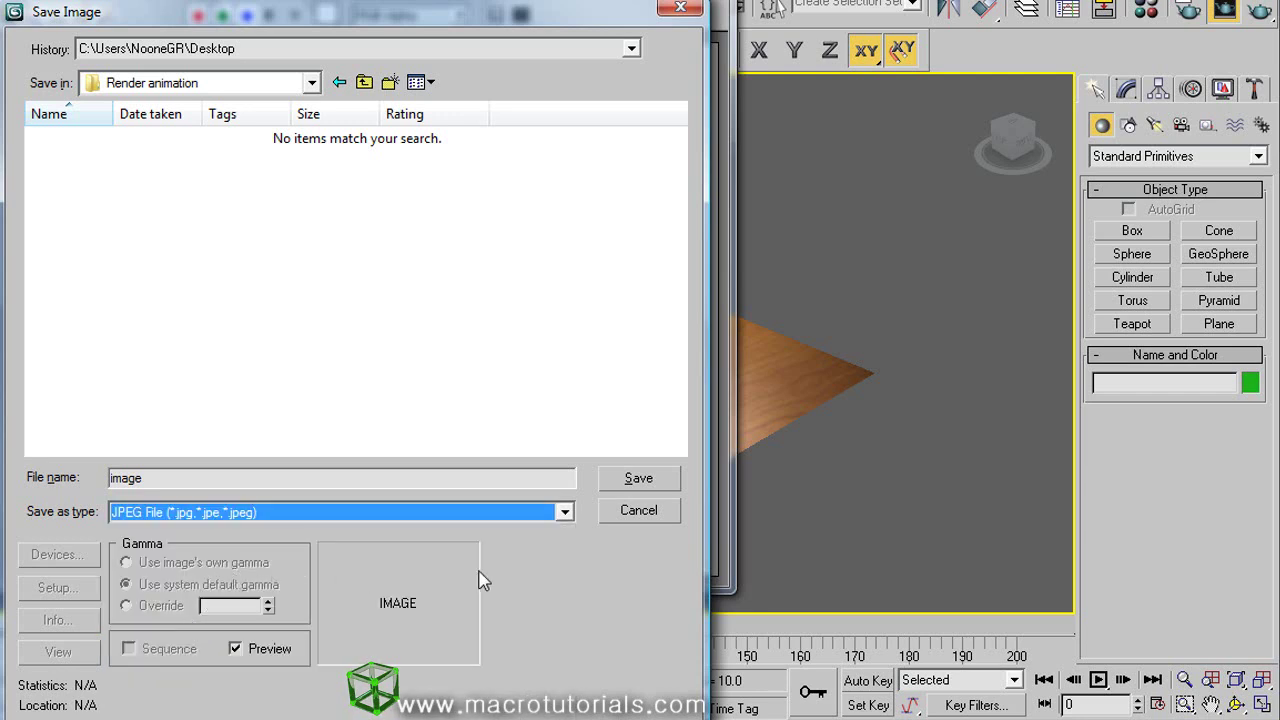
{"action": "left_click", "coordinate": [638, 478]}
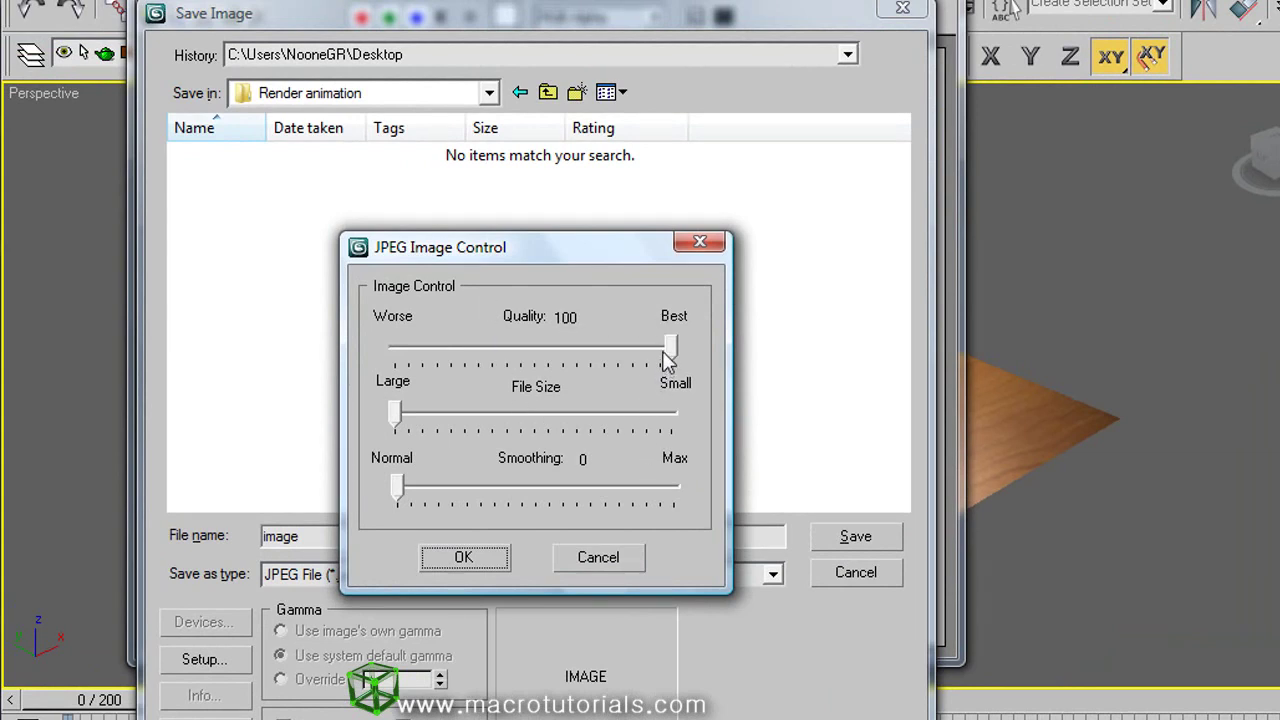
{"action": "left_click_drag", "start_coordinate": [670, 346], "coordinate": [694, 336]}
{"action": "left_click", "coordinate": [477, 550]}
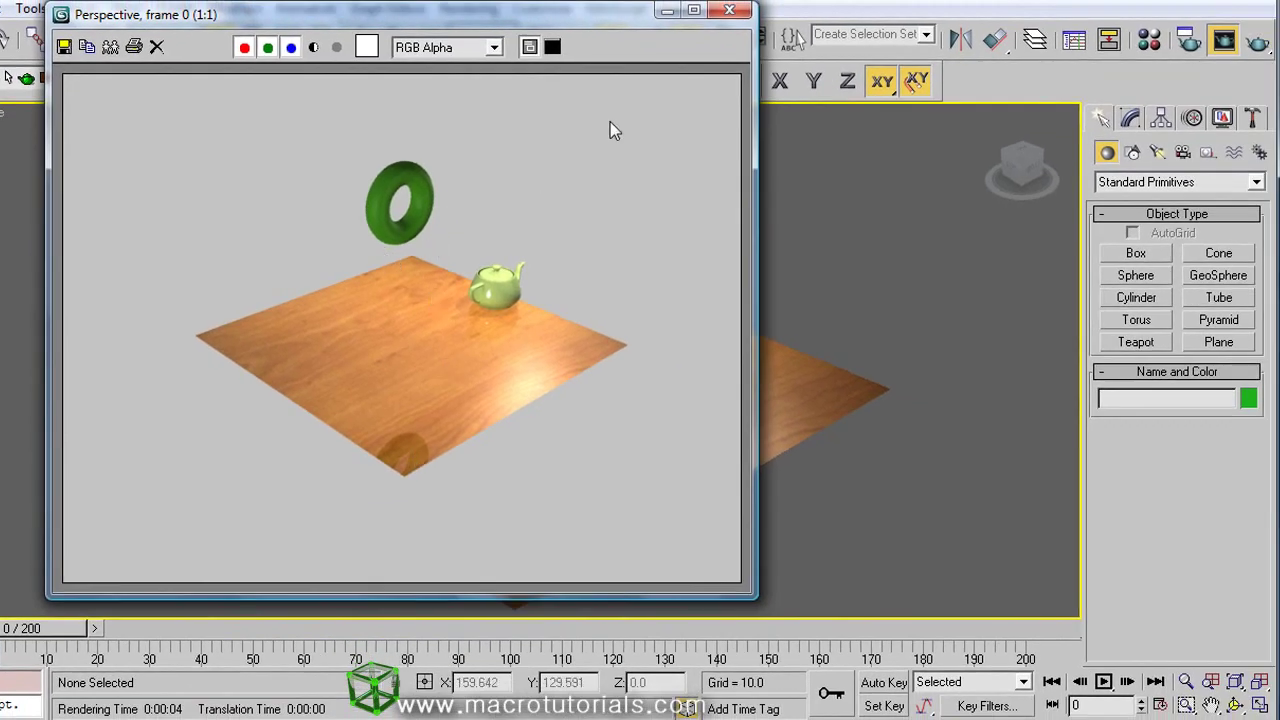
Step: Close the rendered frame window, reopen it from the toolbar, then close it again
{"action": "left_click", "coordinate": [738, 16]}
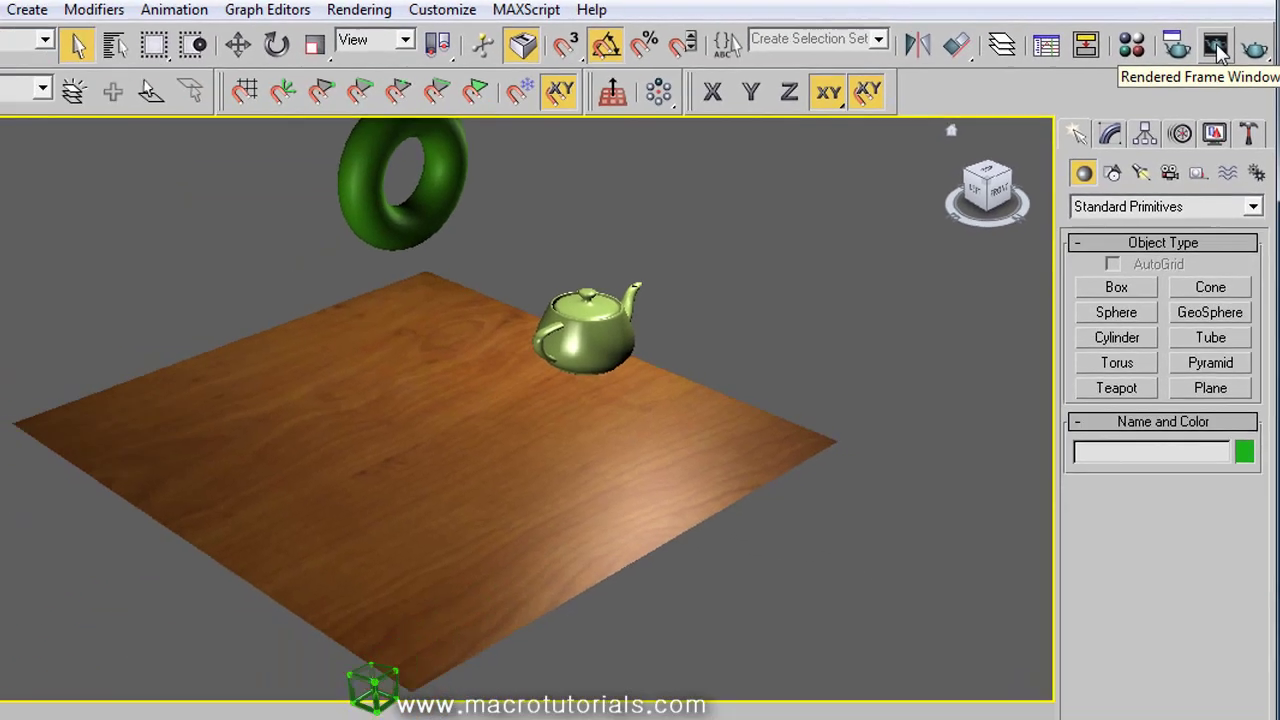
{"action": "left_click", "coordinate": [1196, 58]}
{"action": "left_click", "coordinate": [702, 11]}
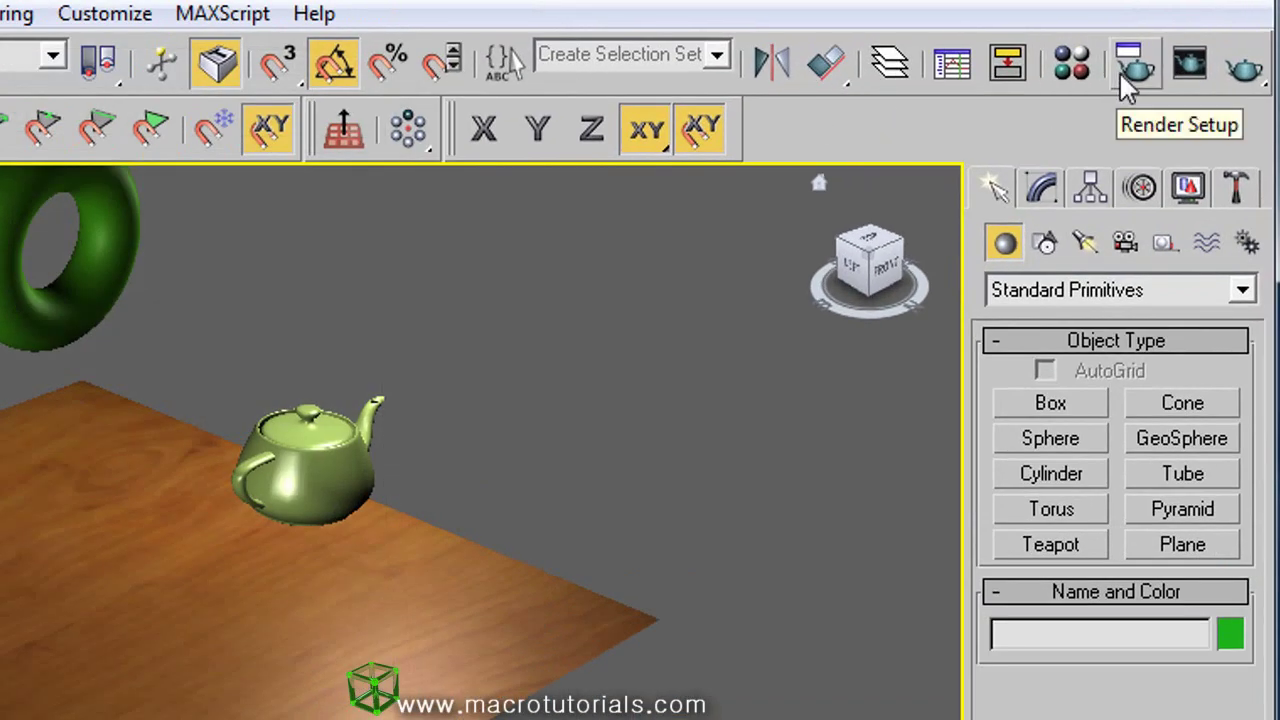
Step: In Render Setup, set Time Output to Active Time Segment 0–200 with Every Nth Frame 1
{"action": "left_click", "coordinate": [1133, 68]}
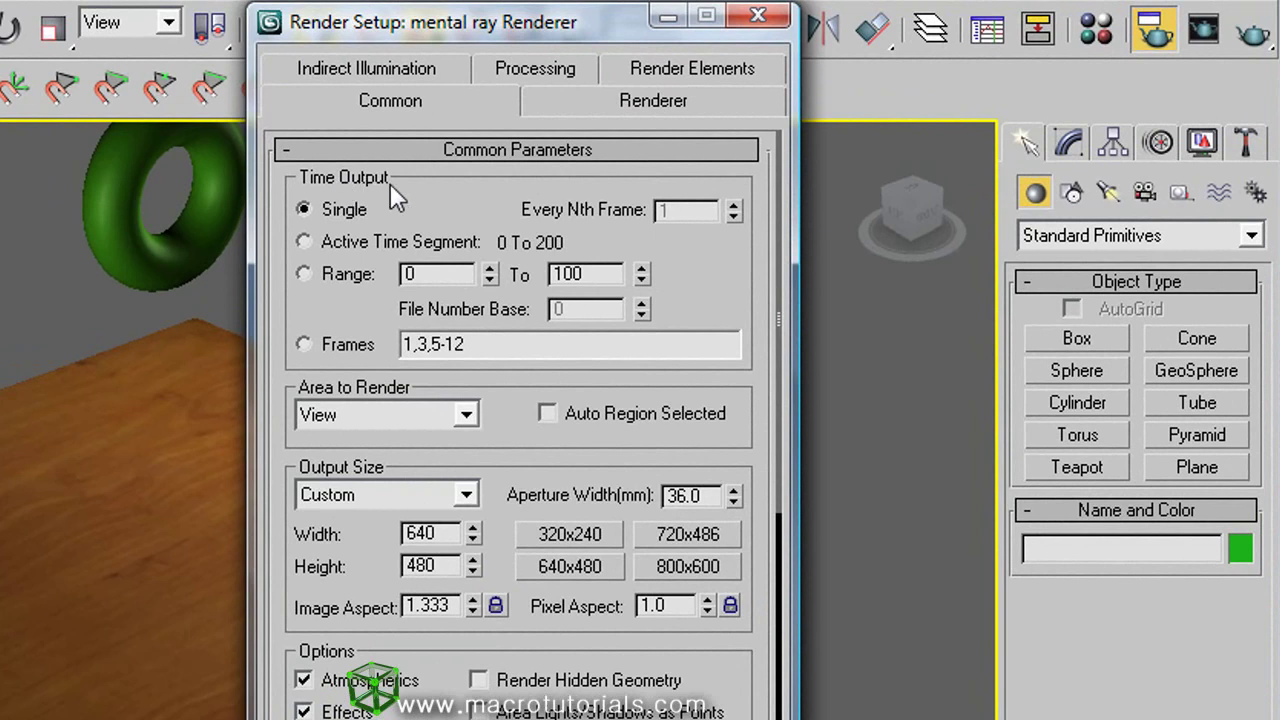
{"action": "left_click", "coordinate": [385, 238]}
{"action": "left_click", "coordinate": [733, 206]}
{"action": "left_click", "coordinate": [660, 210]}
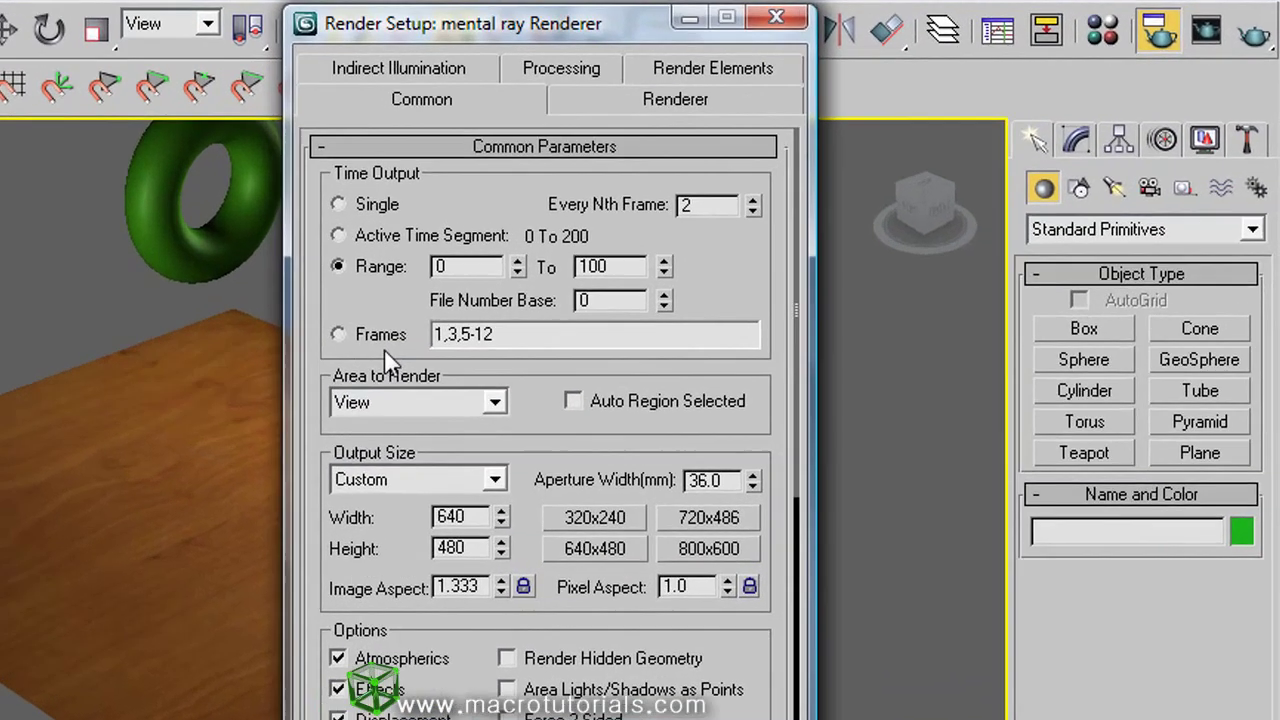
{"action": "left_click", "coordinate": [376, 332]}
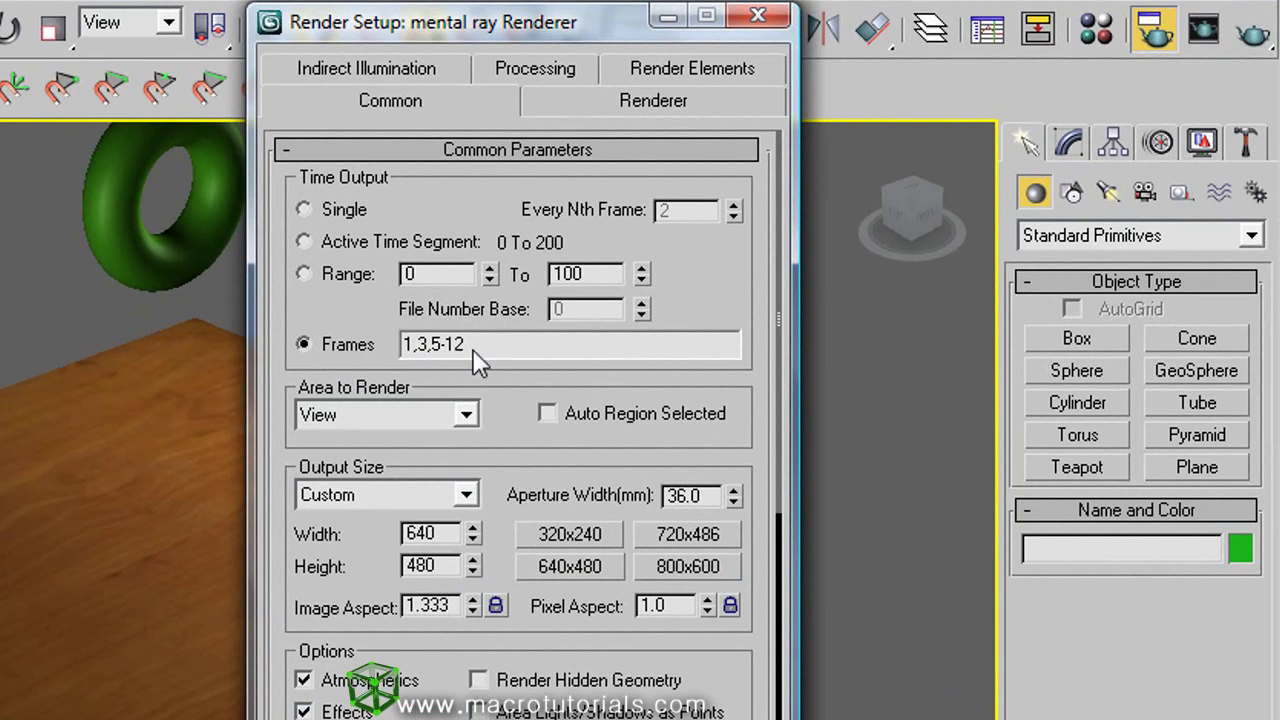
{"action": "left_click", "coordinate": [350, 242]}
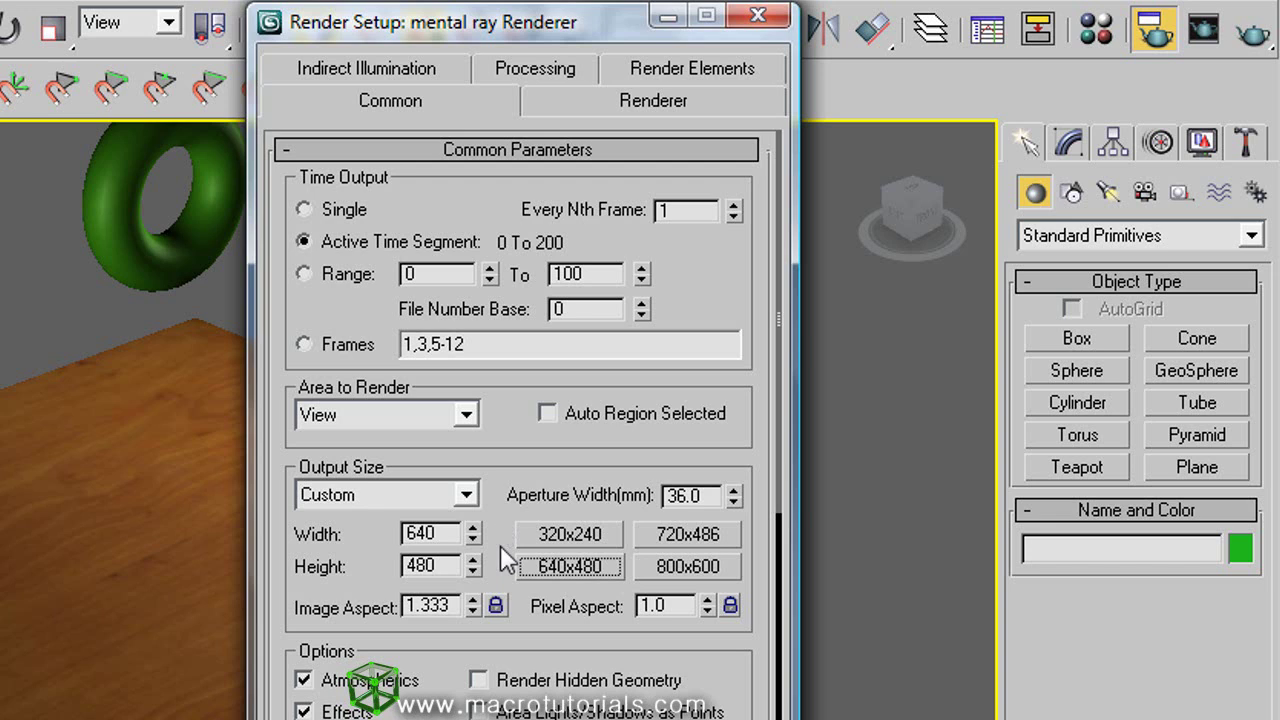
Step: Switch Time Output to Single, leaving the output size at 640×480
{"action": "left_click", "coordinate": [445, 538]}
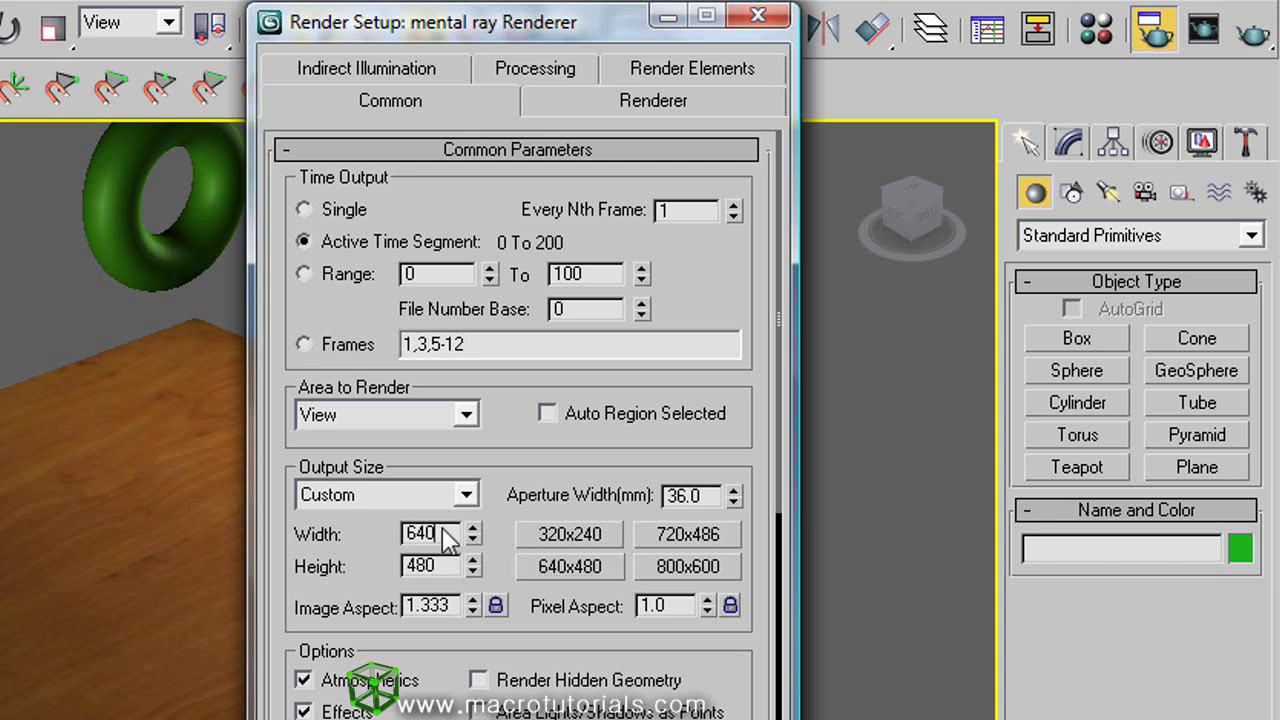
{"action": "double_click", "coordinate": [447, 568]}
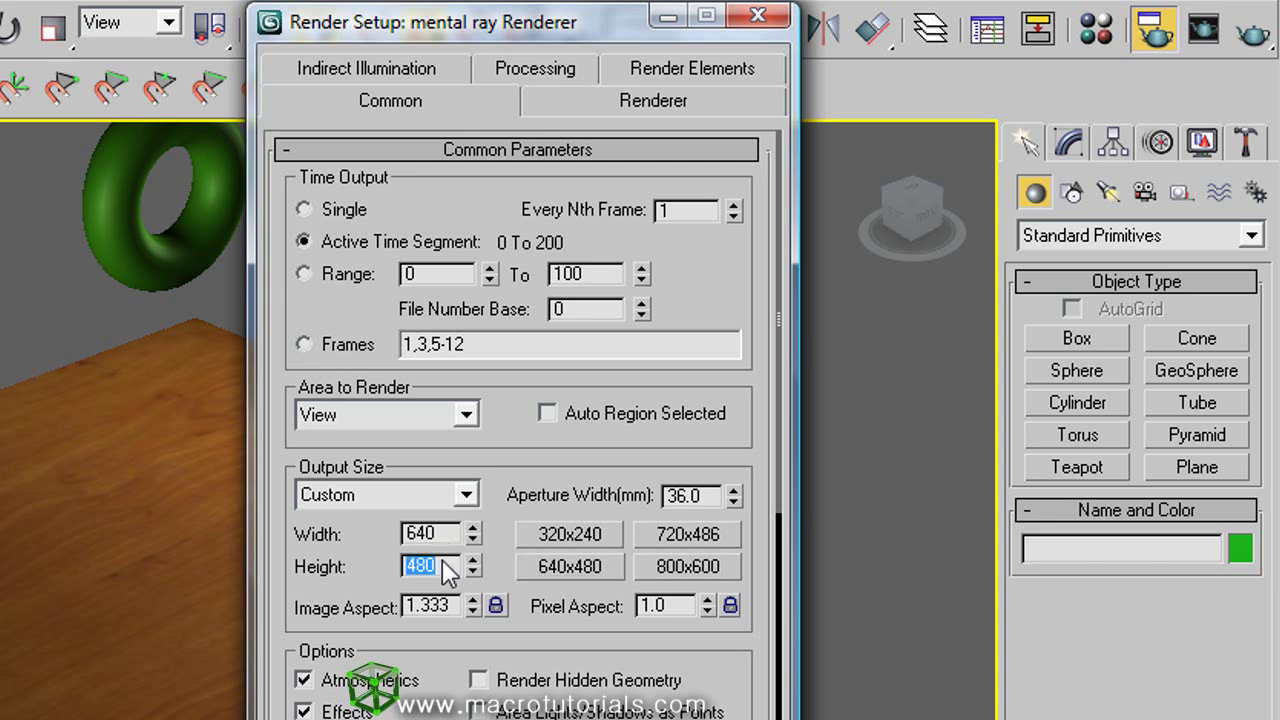
{"action": "left_click", "coordinate": [493, 554]}
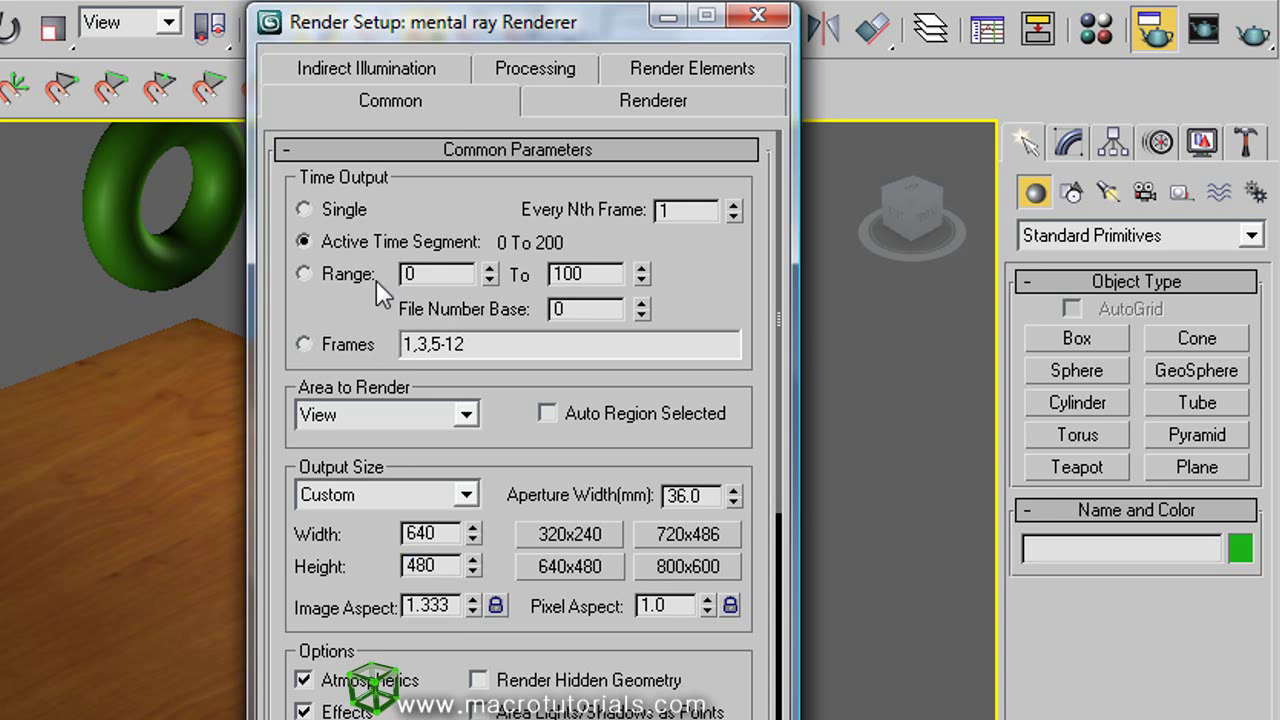
{"action": "left_click", "coordinate": [303, 209]}
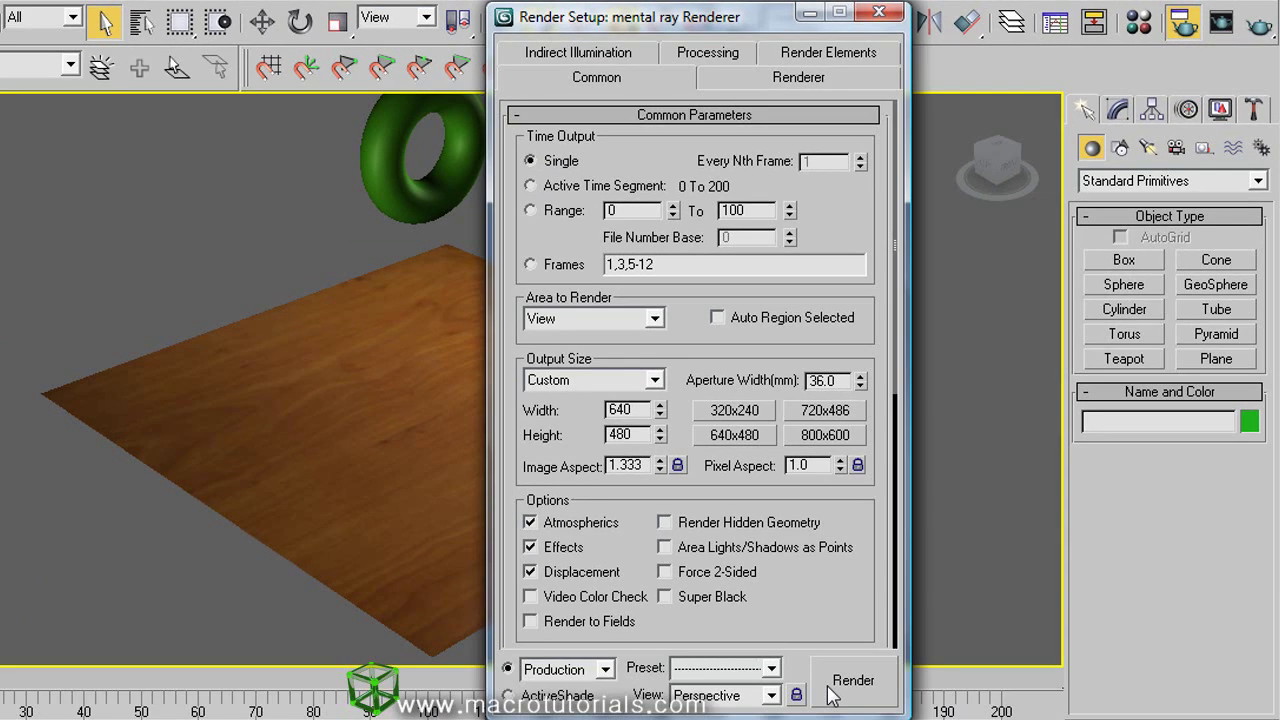
Step: Render a test frame, then change the output size to 1280 wide by 720 high
{"action": "left_click", "coordinate": [830, 690]}
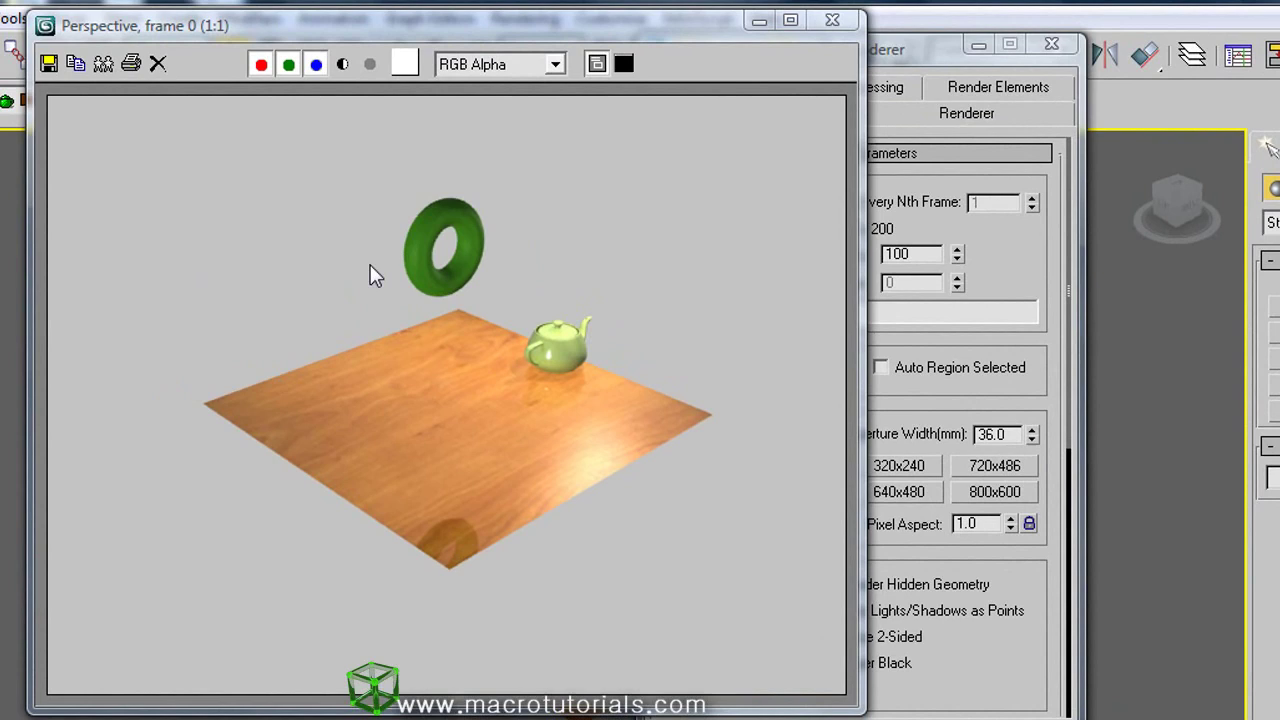
{"action": "left_click", "coordinate": [818, 23]}
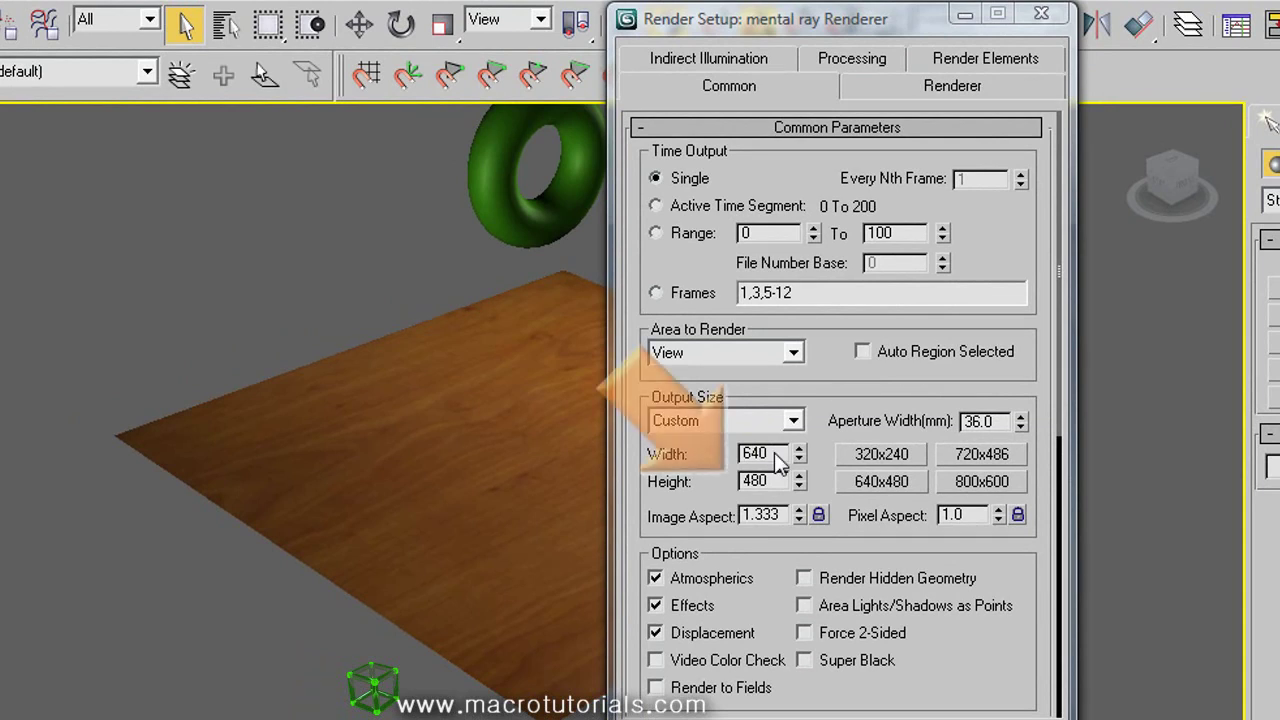
{"action": "double_click", "coordinate": [776, 456]}
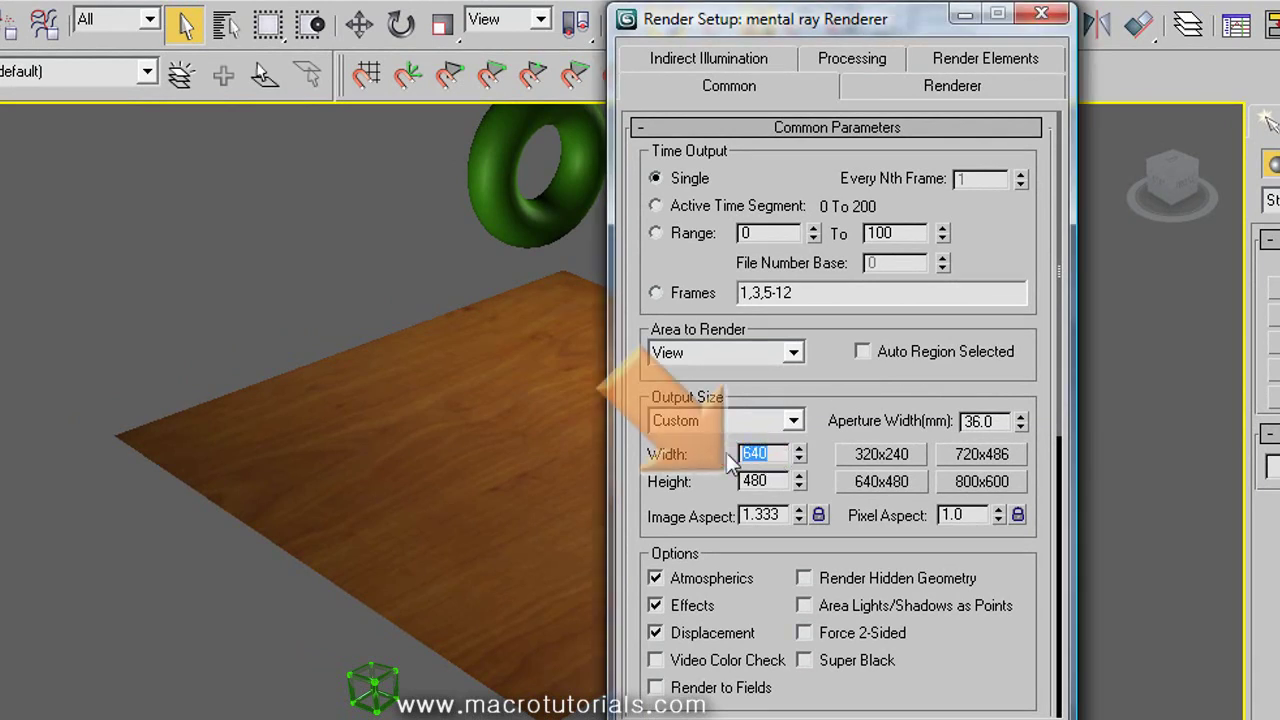
{"action": "type", "text": "1280"}
{"action": "key", "text": "Tab"}
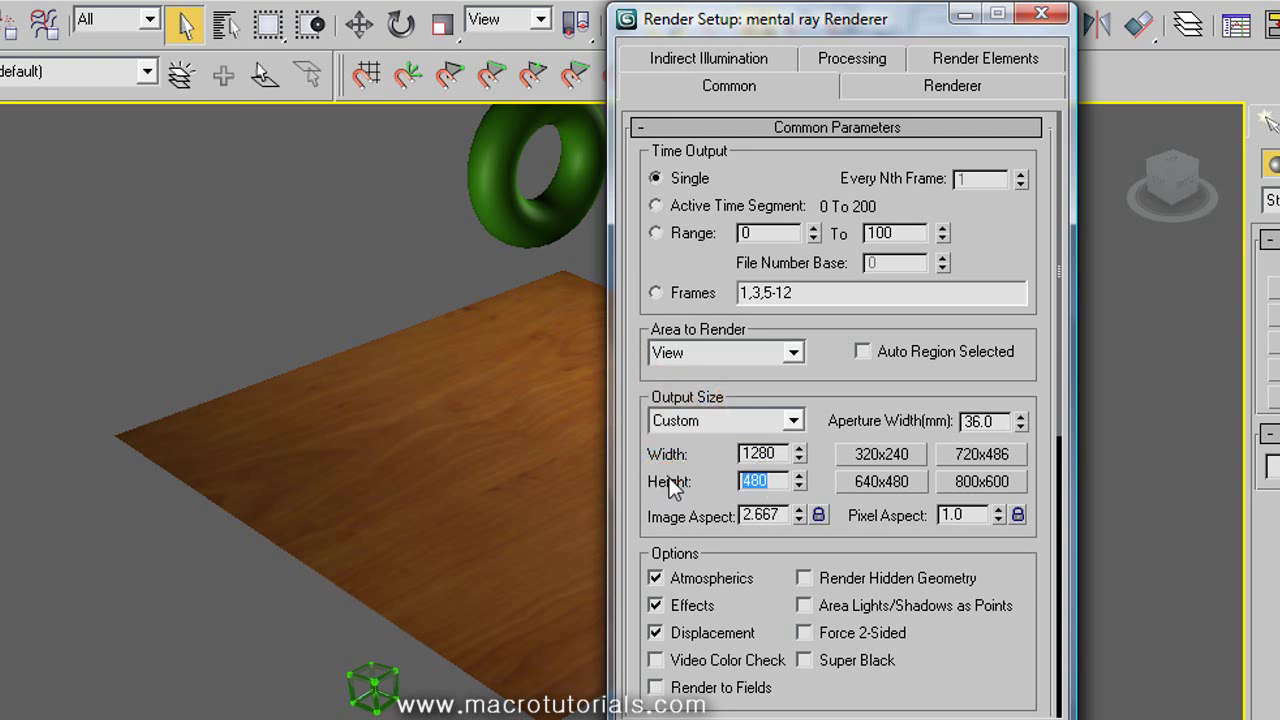
{"action": "type", "text": "720"}
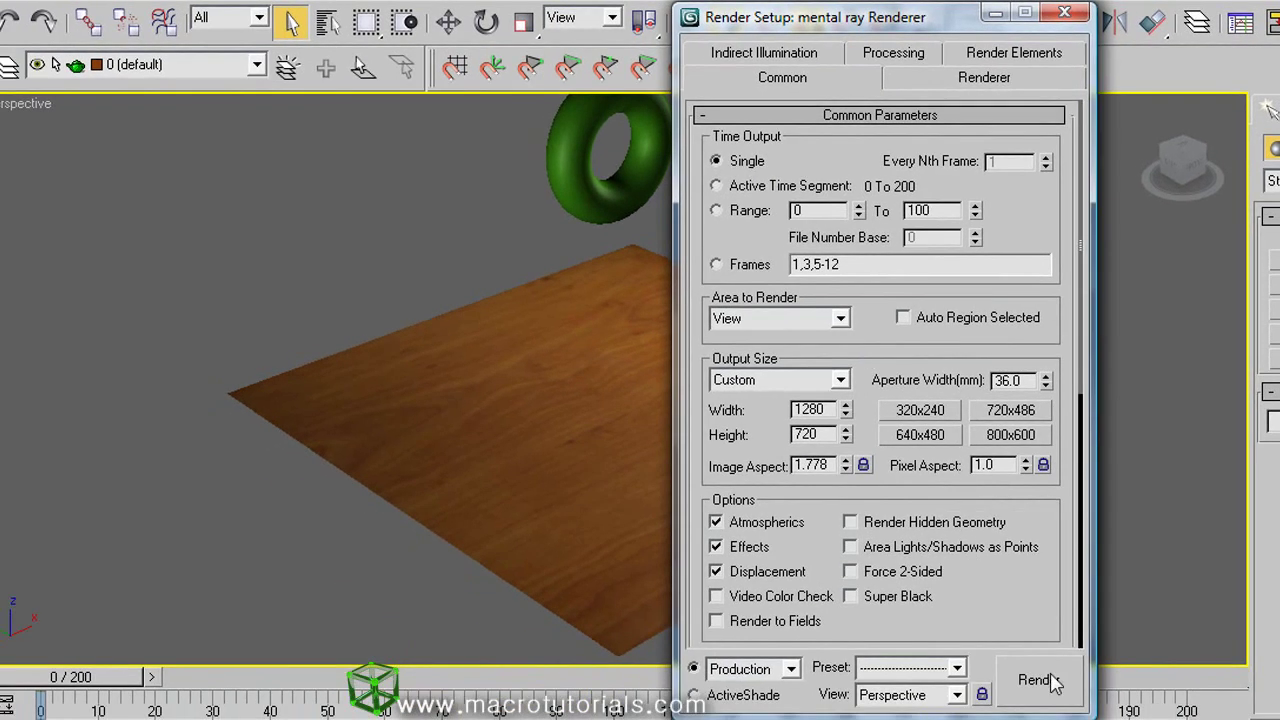
Step: Render at 1280×720, save it as JPEG 'image 2' in Render animation, and close the frame window
{"action": "left_click", "coordinate": [1046, 680]}
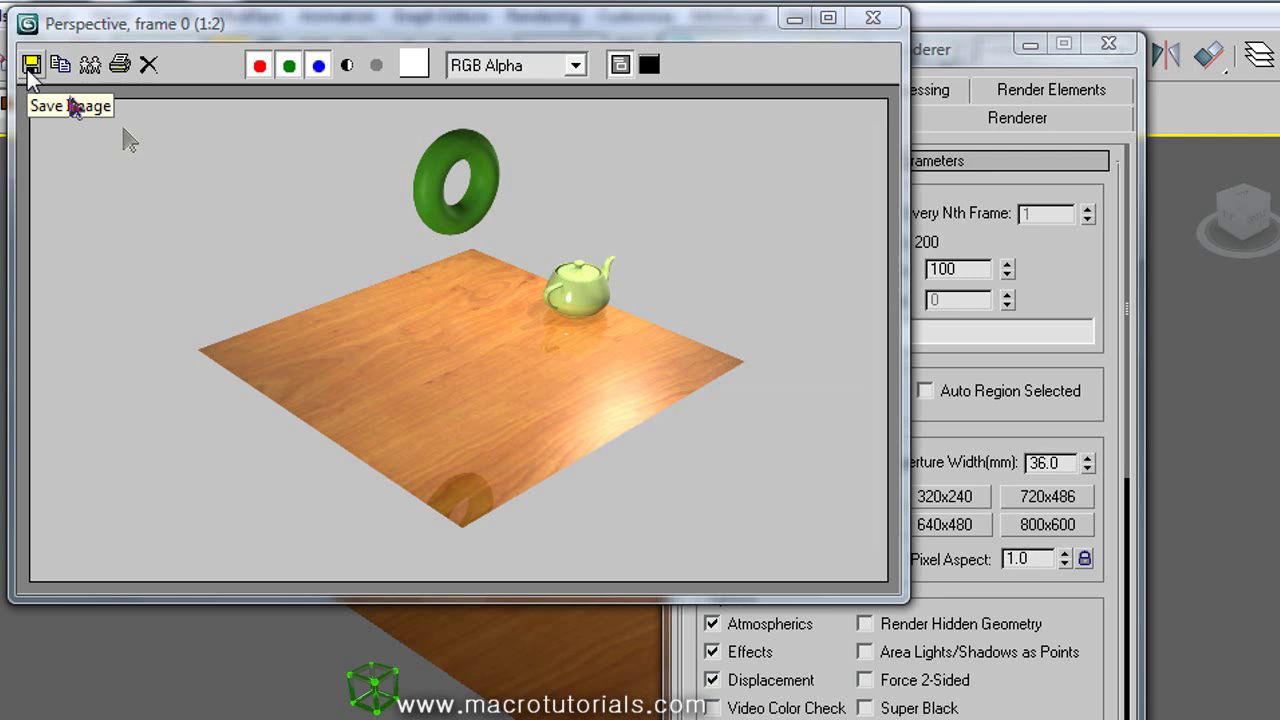
{"action": "left_click", "coordinate": [31, 66]}
{"action": "left_click", "coordinate": [249, 492]}
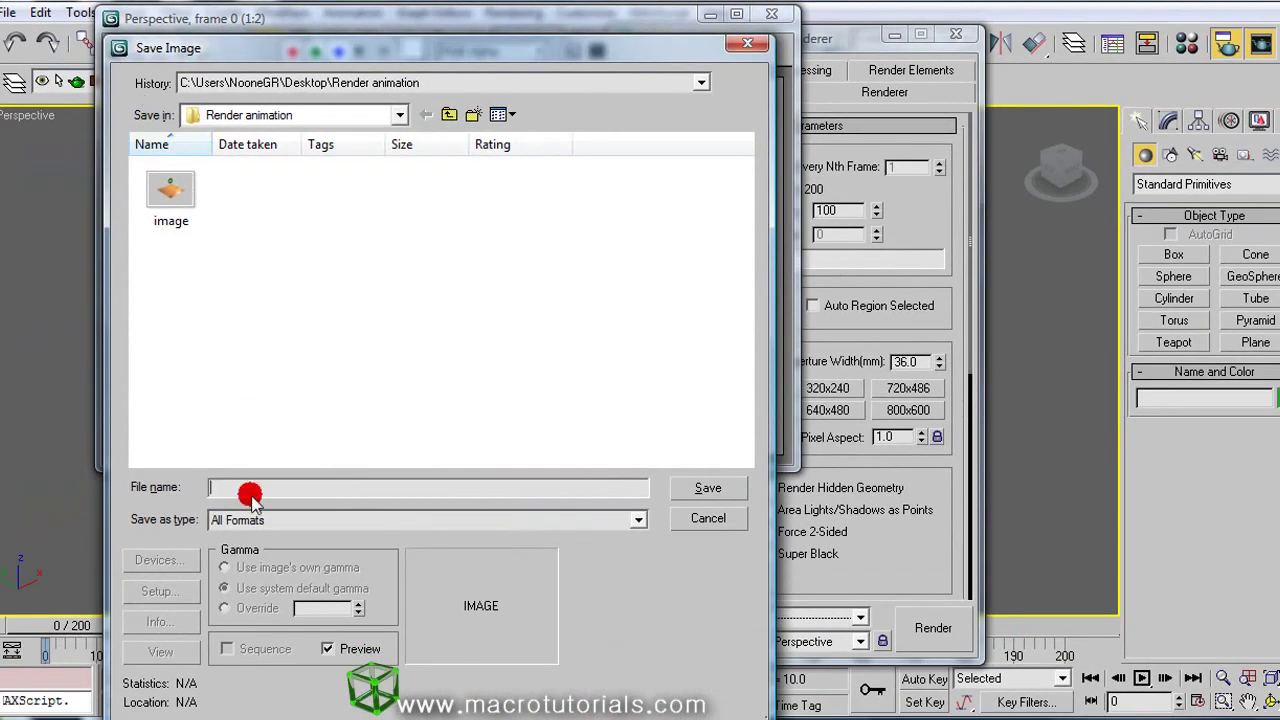
{"action": "type", "text": "image 2"}
{"action": "left_click", "coordinate": [637, 520]}
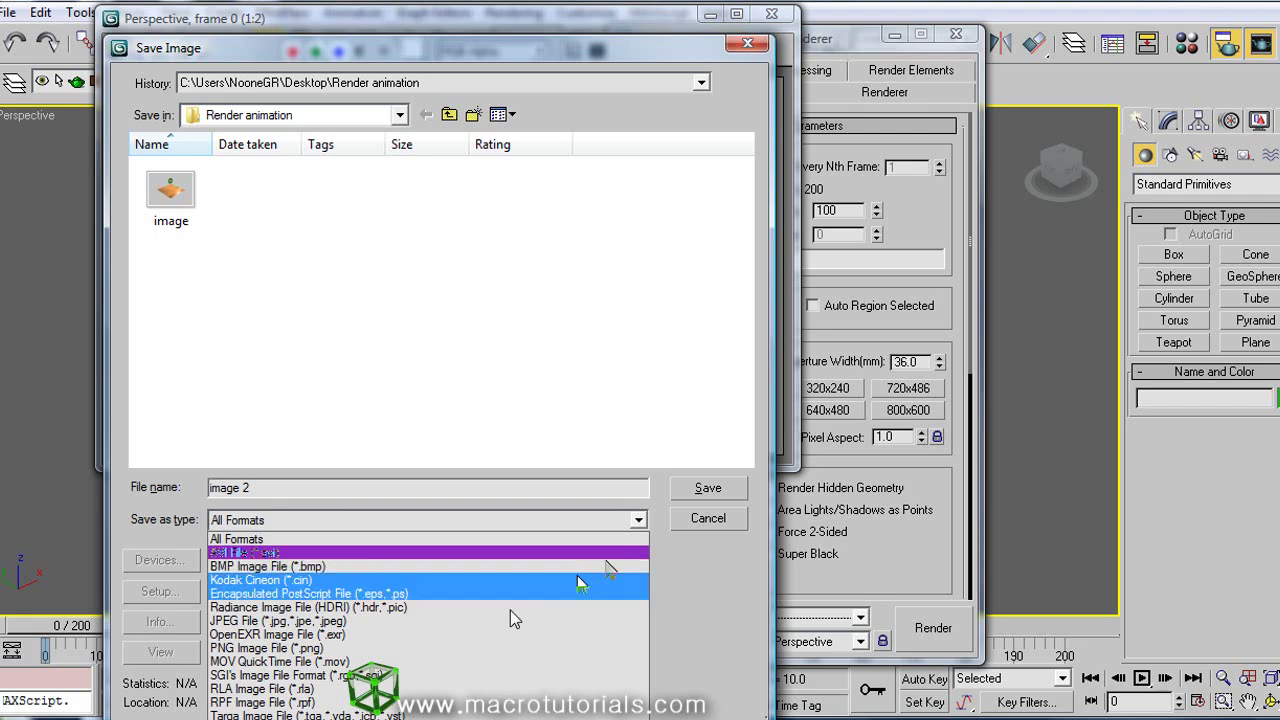
{"action": "left_click", "coordinate": [470, 620]}
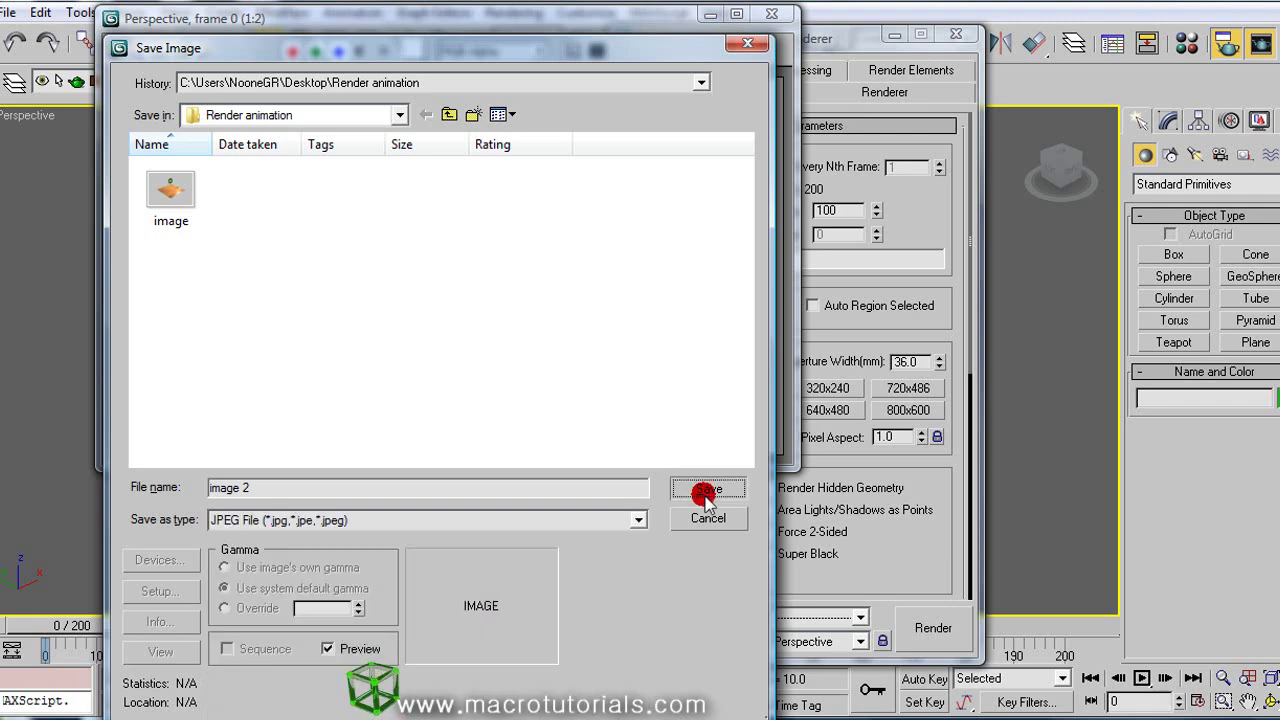
{"action": "left_click", "coordinate": [707, 488]}
{"action": "left_click", "coordinate": [362, 505]}
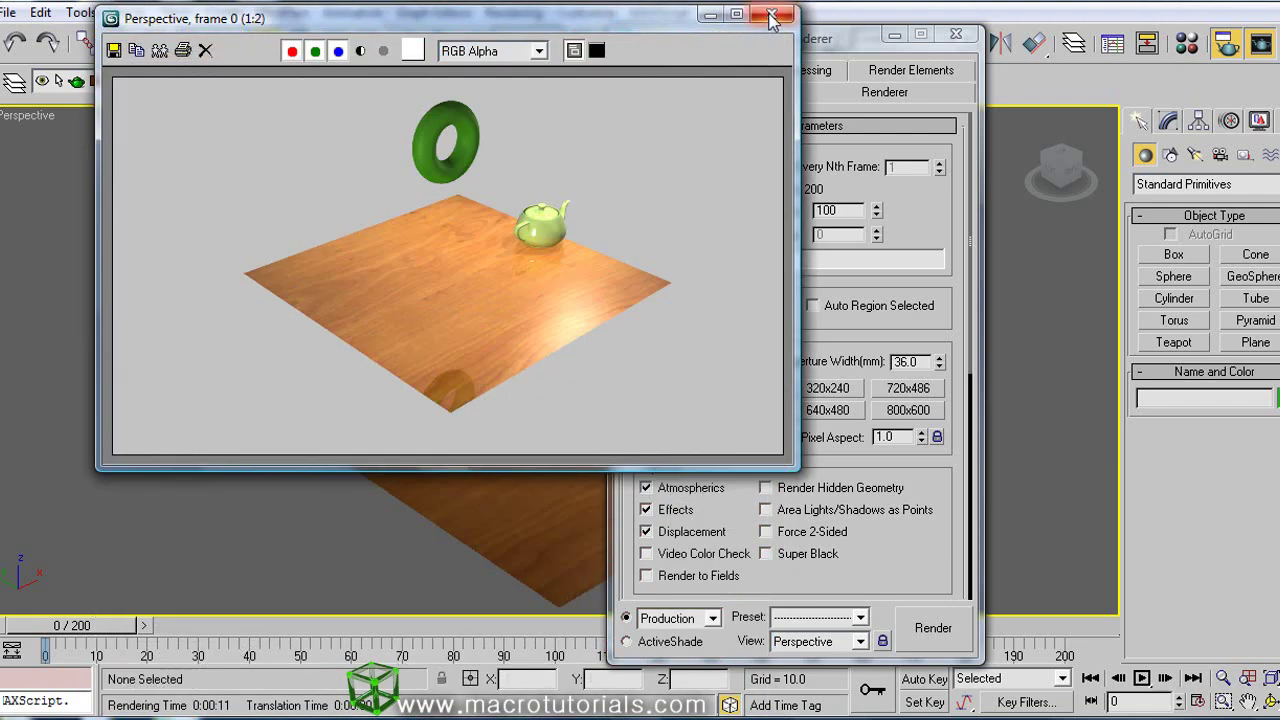
{"action": "left_click", "coordinate": [772, 13]}
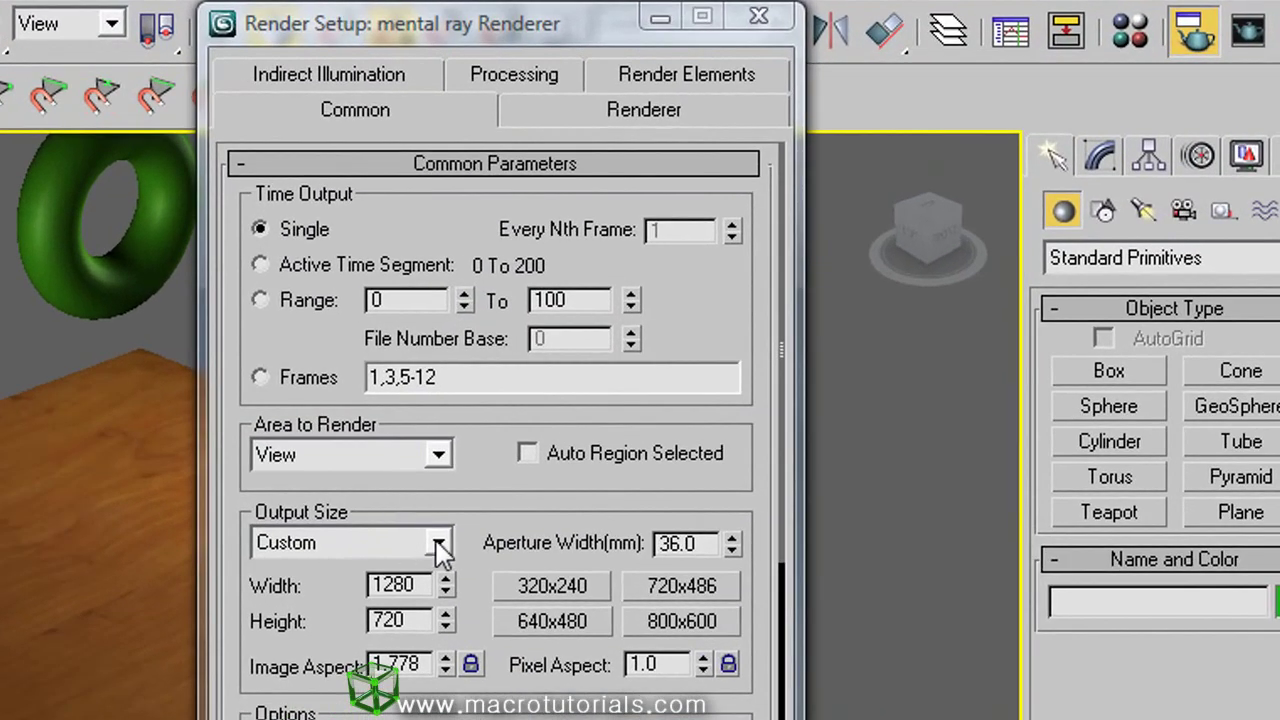
Step: Choose the HDTV (video) output size and settle on the 1920×1080 preset
{"action": "left_click", "coordinate": [439, 545]}
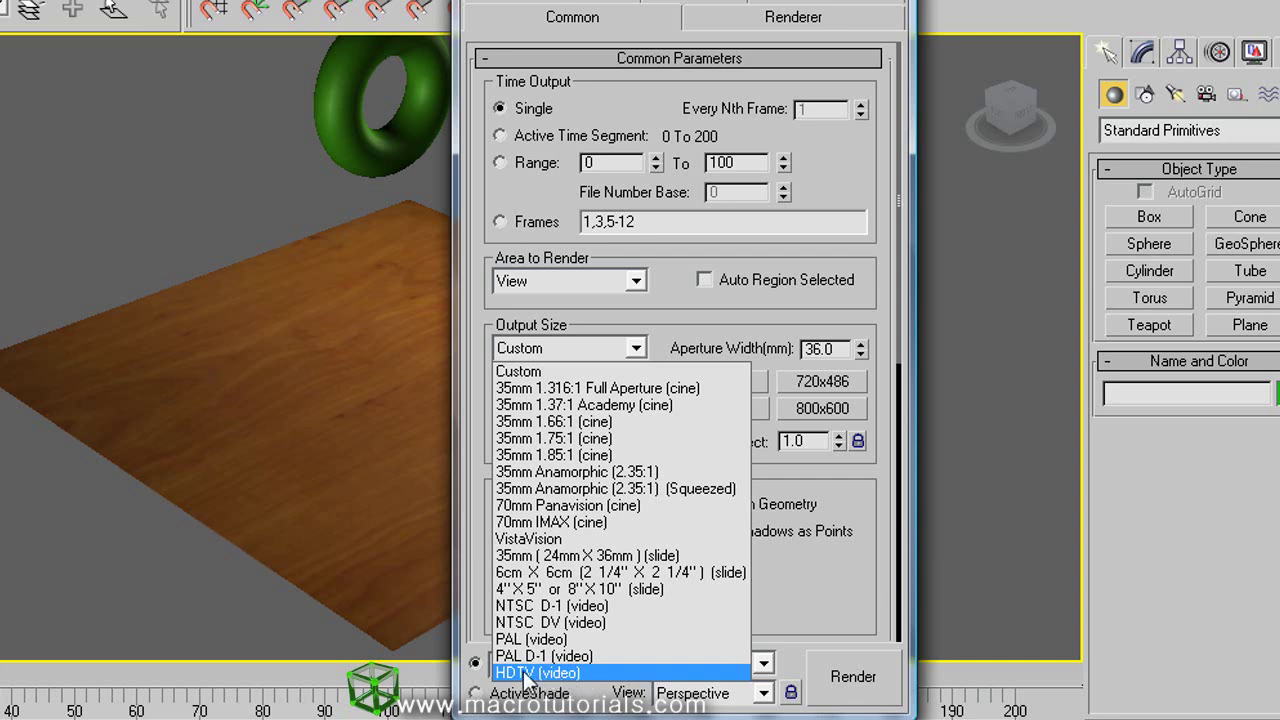
{"action": "left_click", "coordinate": [541, 673]}
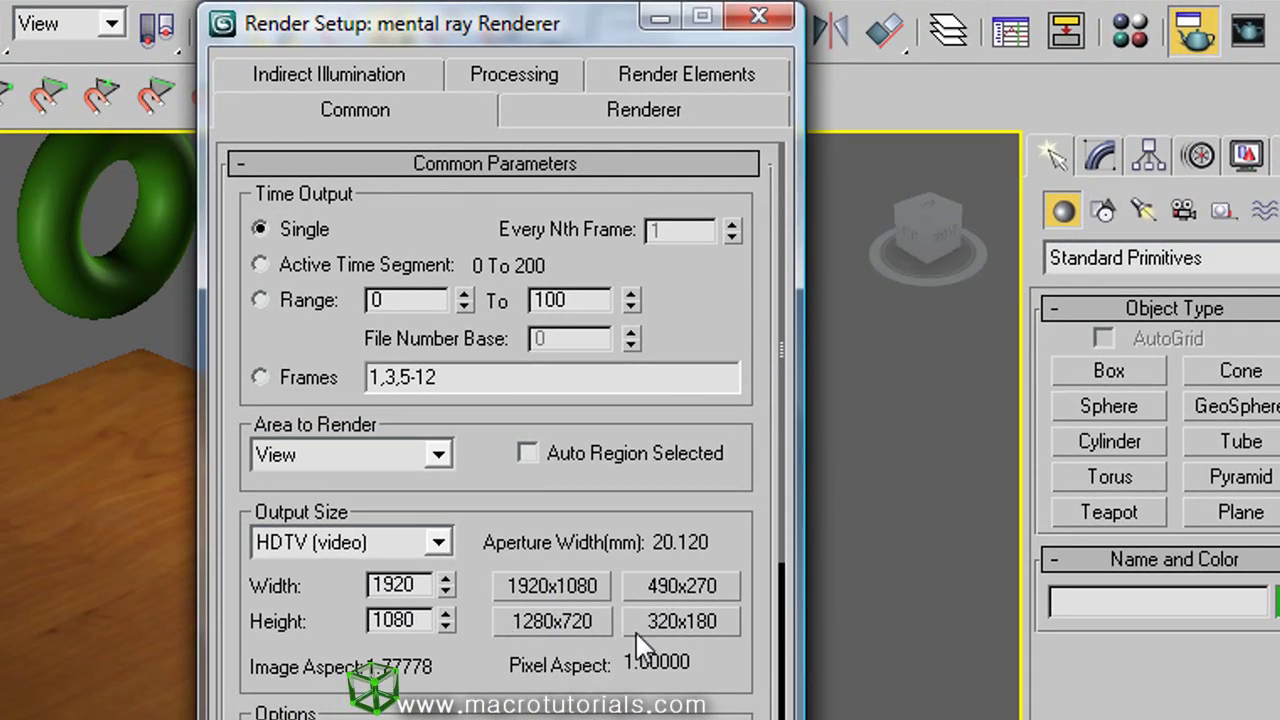
{"action": "left_click", "coordinate": [648, 625]}
{"action": "left_click", "coordinate": [581, 625]}
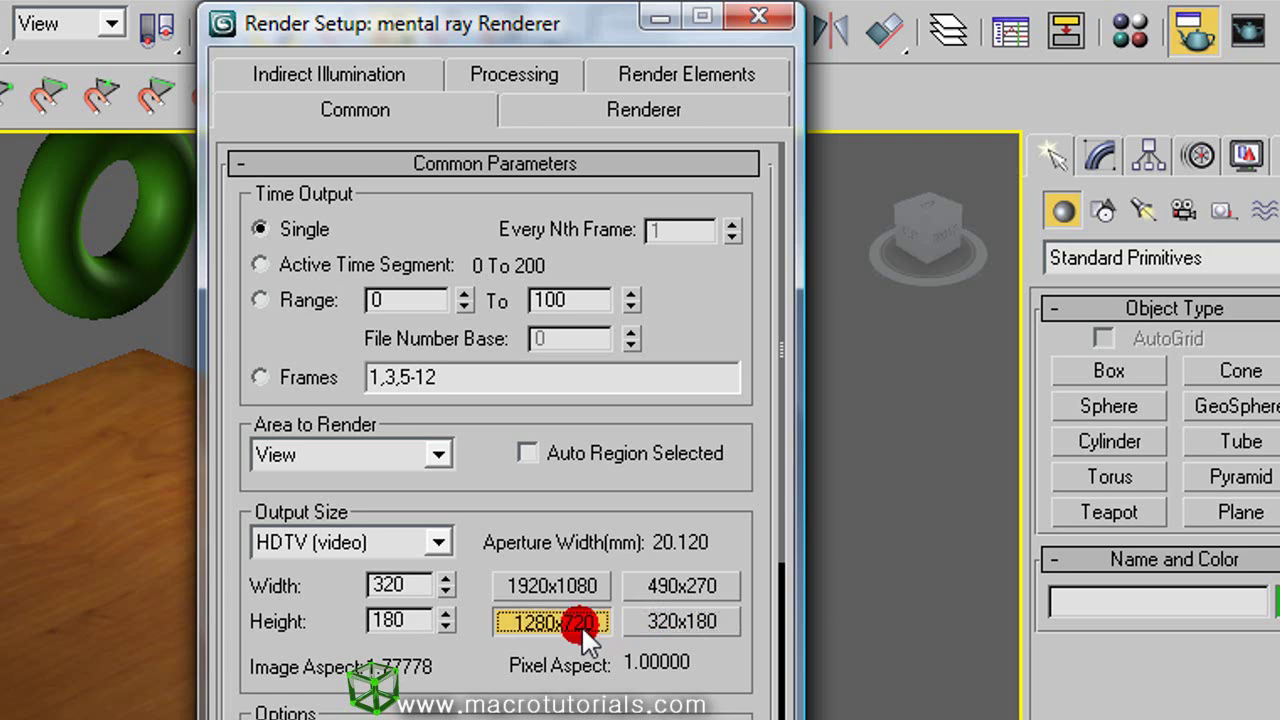
{"action": "left_click", "coordinate": [545, 586]}
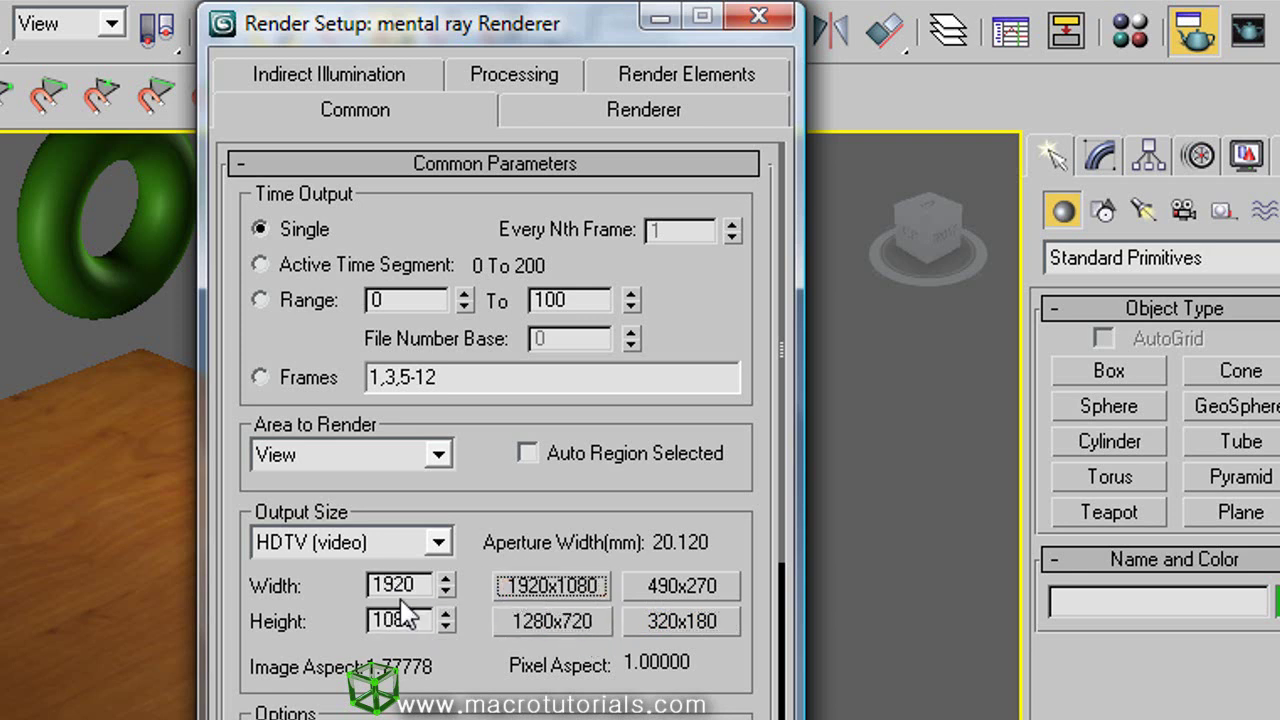
{"action": "left_click", "coordinate": [554, 625]}
{"action": "left_click", "coordinate": [665, 623]}
{"action": "left_click", "coordinate": [652, 590]}
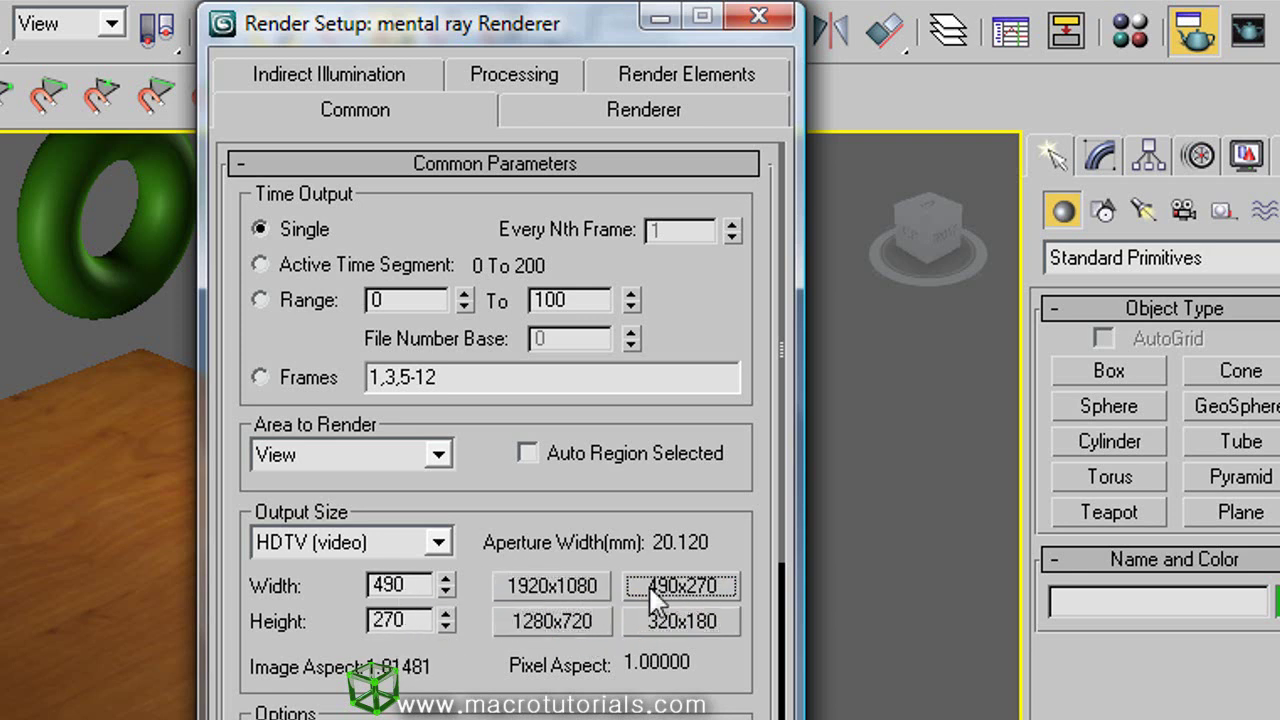
{"action": "left_click", "coordinate": [555, 586]}
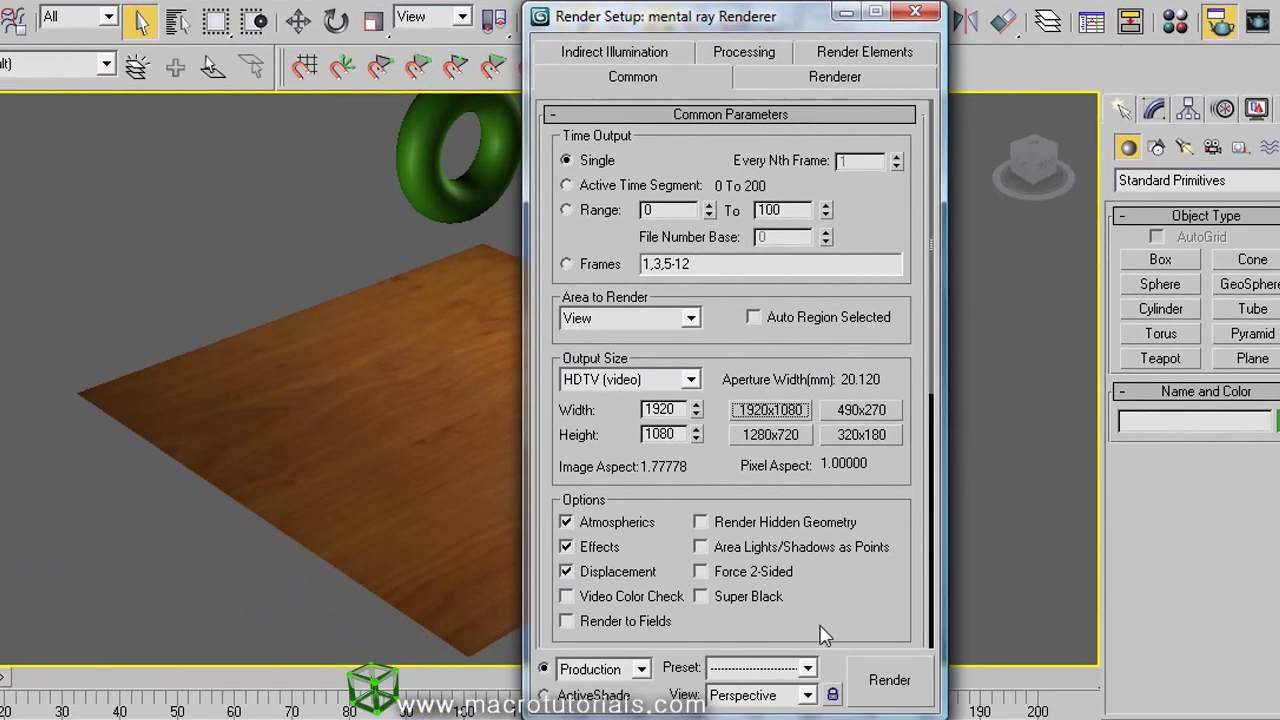
Step: Render a 1920×1080 test frame and close the frame window
{"action": "left_click", "coordinate": [887, 680]}
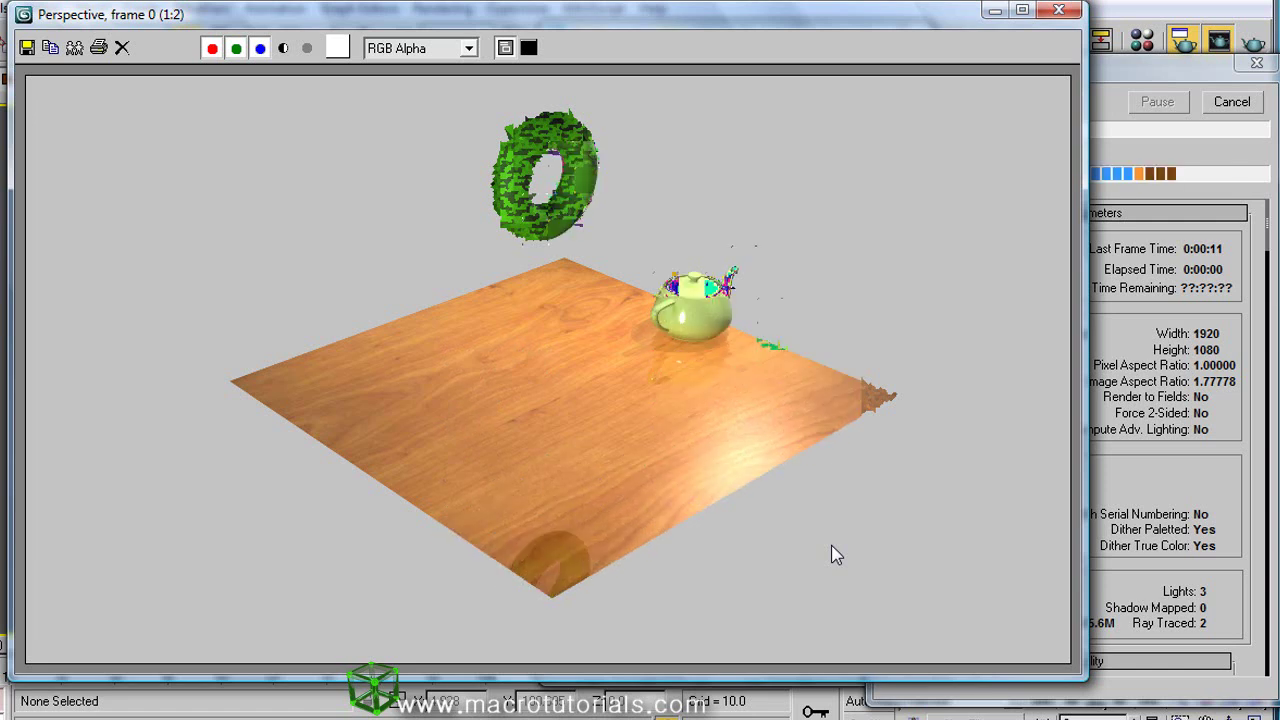
{"action": "left_click", "coordinate": [1058, 10]}
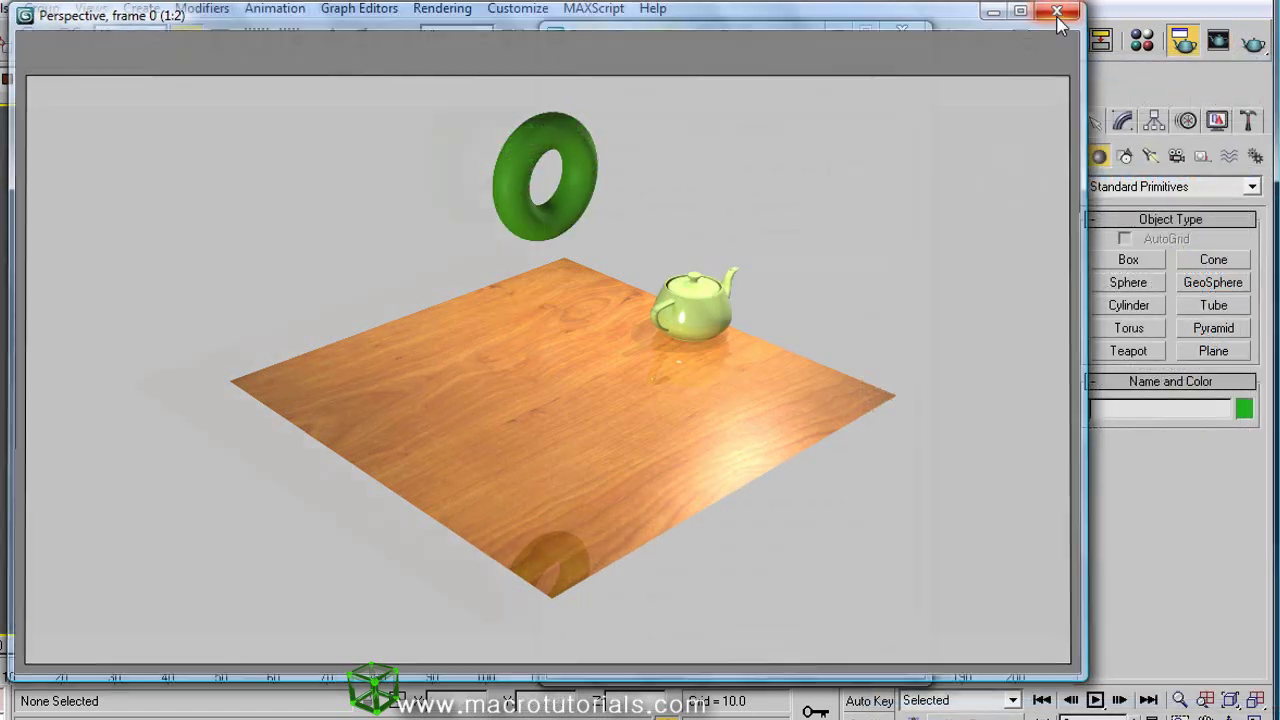
{"action": "key", "text": "F10"}
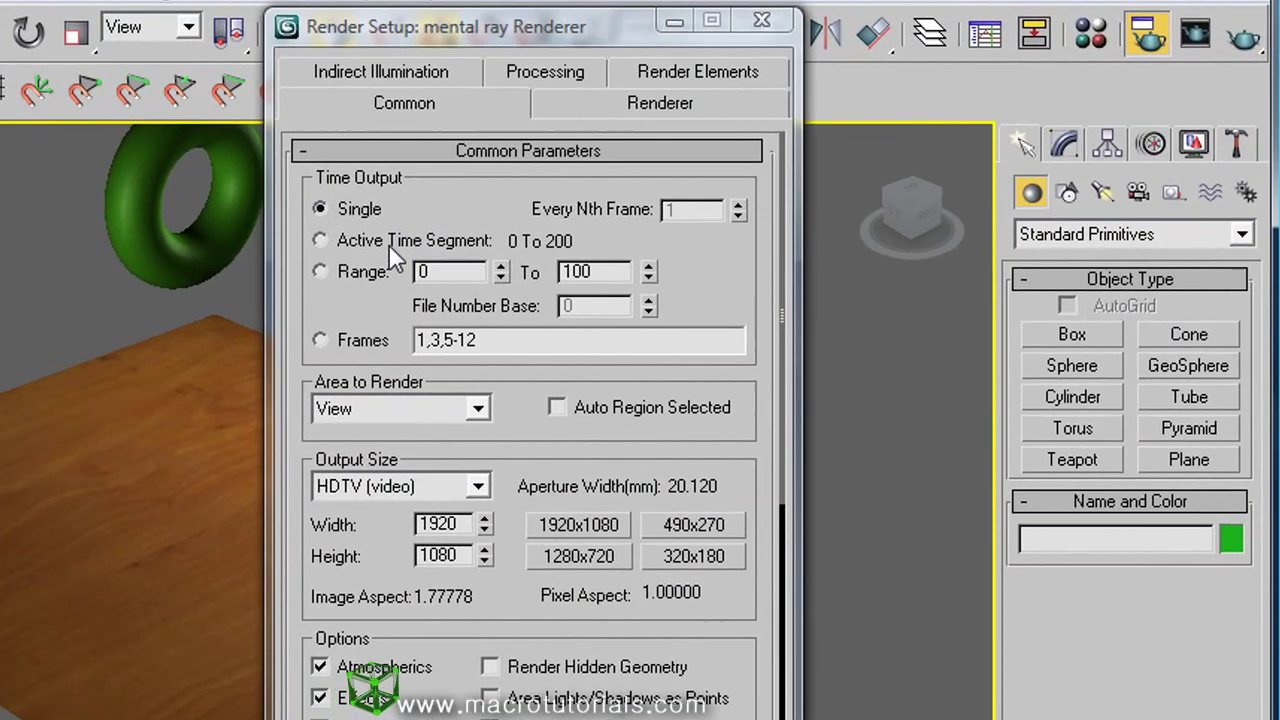
Step: Set Time Output to Active Time Segment, frames 0 to 200, and scroll to Render Output
{"action": "left_click", "coordinate": [462, 226]}
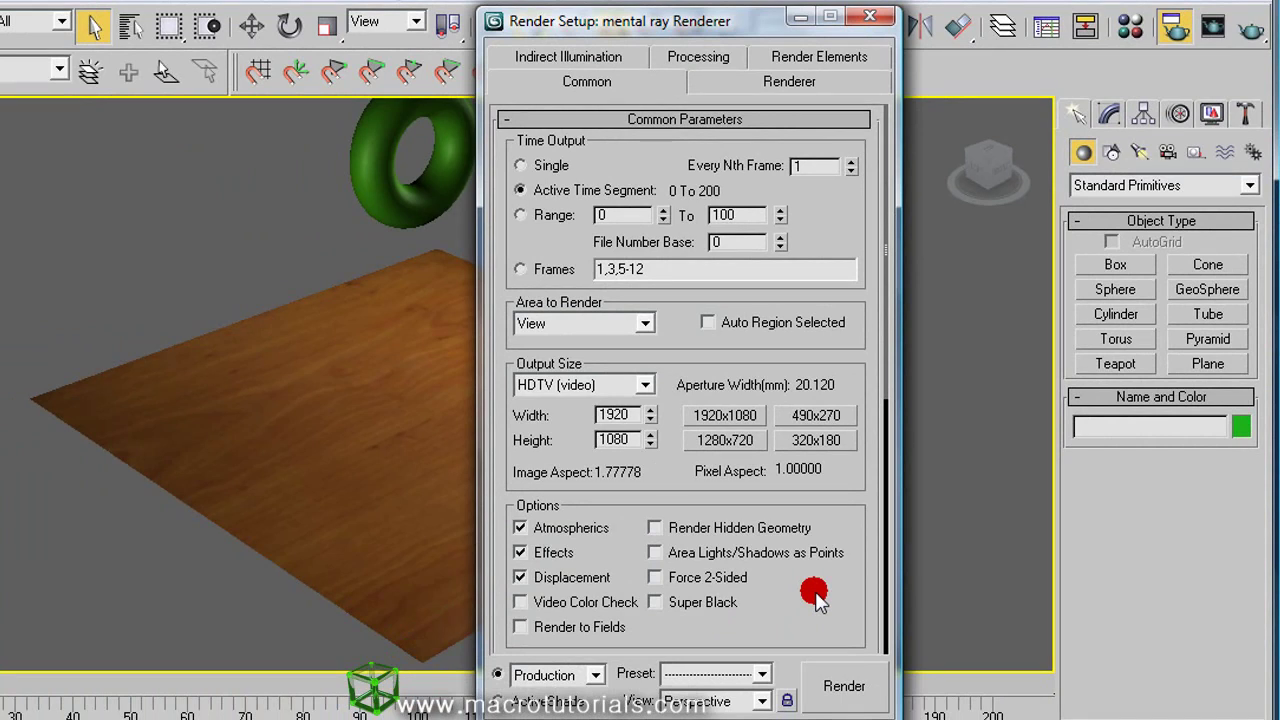
{"action": "left_click_drag", "start_coordinate": [815, 593], "coordinate": [815, 290]}
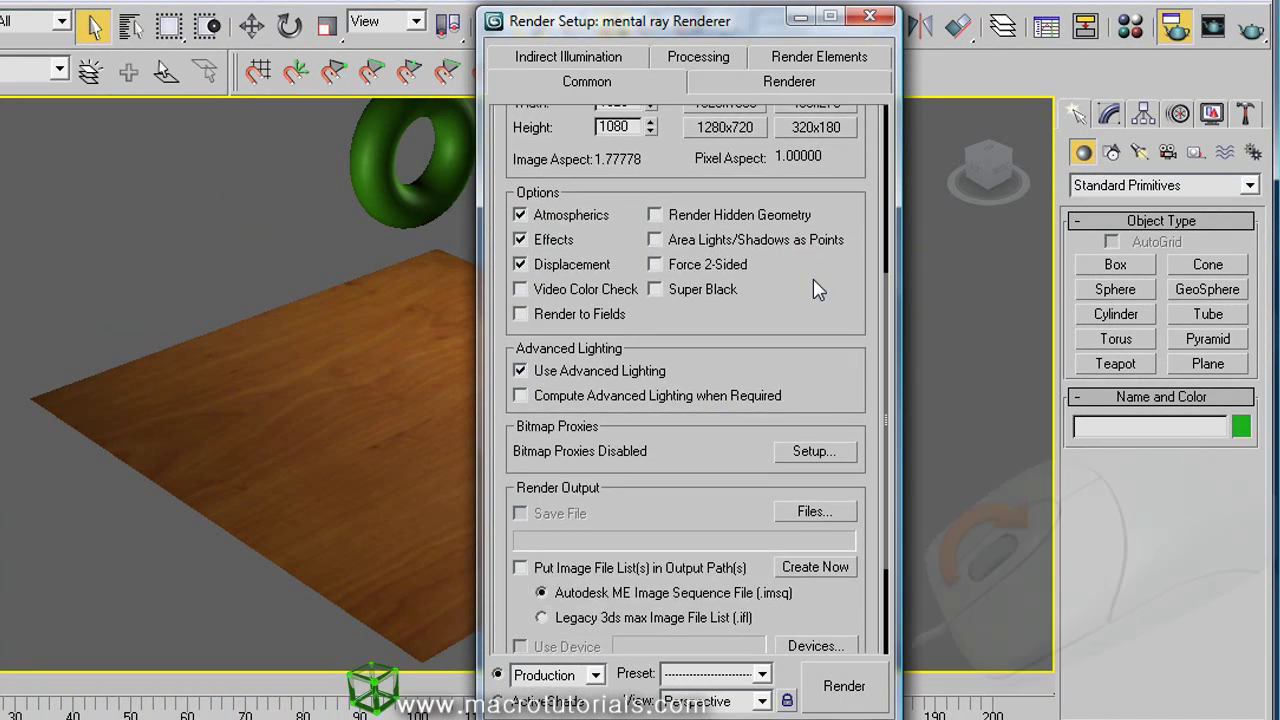
{"action": "scroll", "coordinate": [813, 279], "scroll_direction": "down", "scroll_amount": 3}
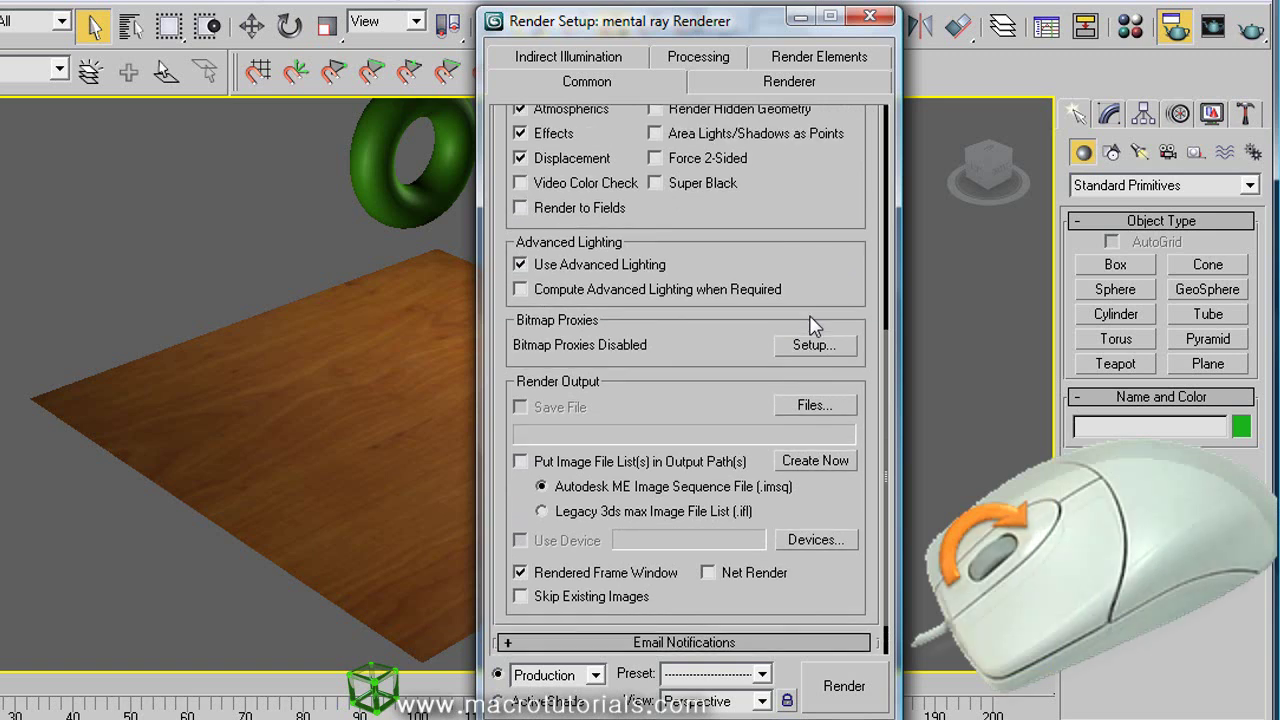
{"action": "scroll", "coordinate": [813, 326], "scroll_direction": "up", "scroll_amount": 4}
{"action": "scroll", "coordinate": [805, 330], "scroll_direction": "down", "scroll_amount": 5}
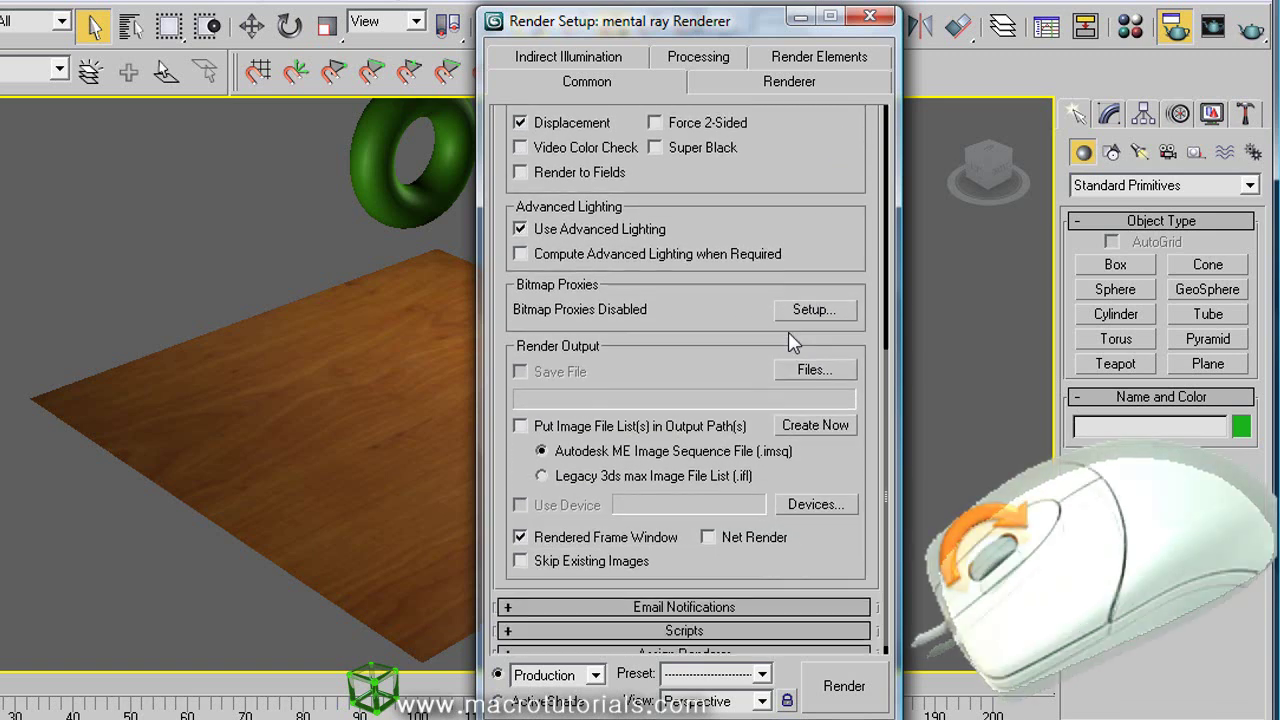
{"action": "scroll", "coordinate": [788, 333], "scroll_direction": "up", "scroll_amount": 3}
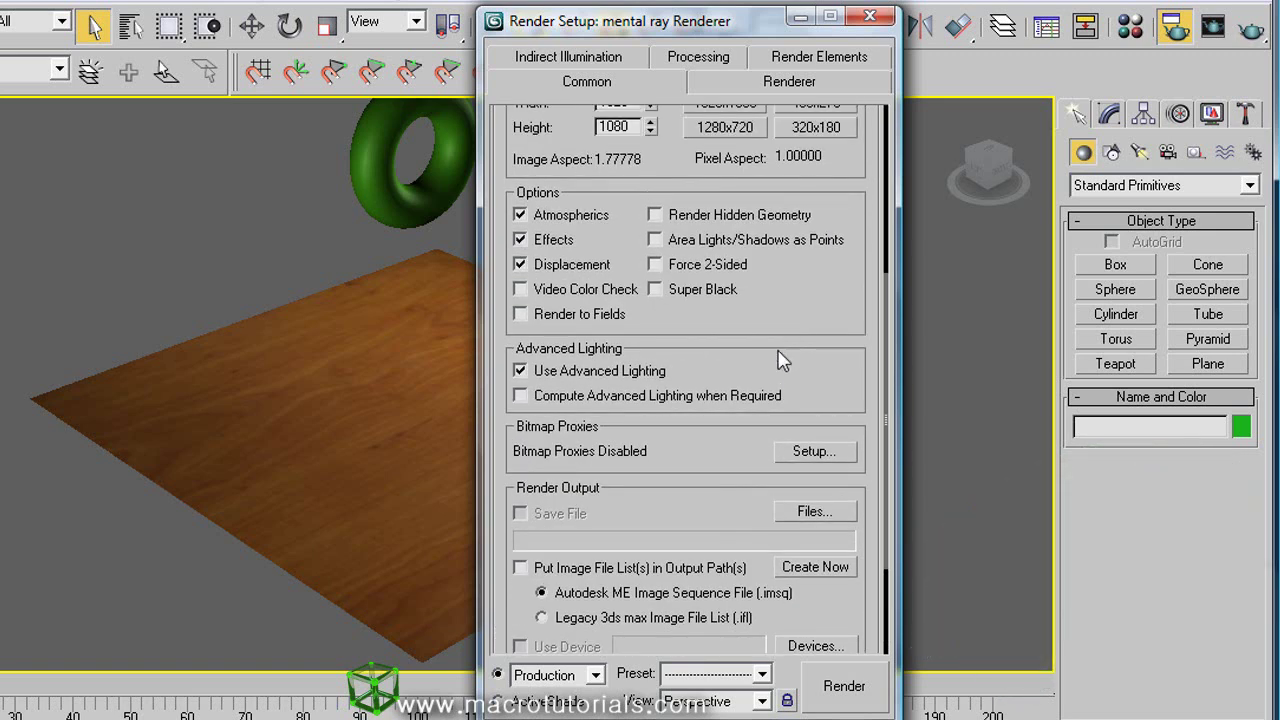
{"action": "scroll", "coordinate": [770, 340], "scroll_direction": "down", "scroll_amount": 2}
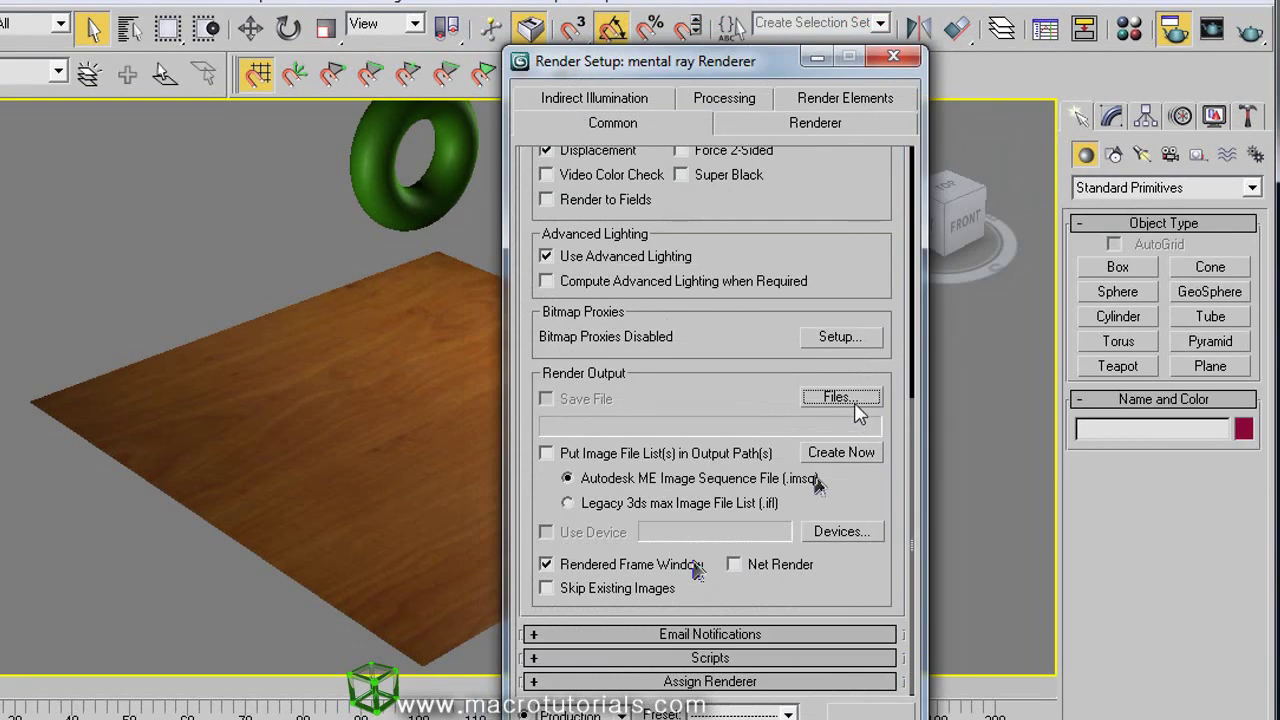
Step: Point the render output at the Desktop with the file name 'video'
{"action": "left_click", "coordinate": [814, 439]}
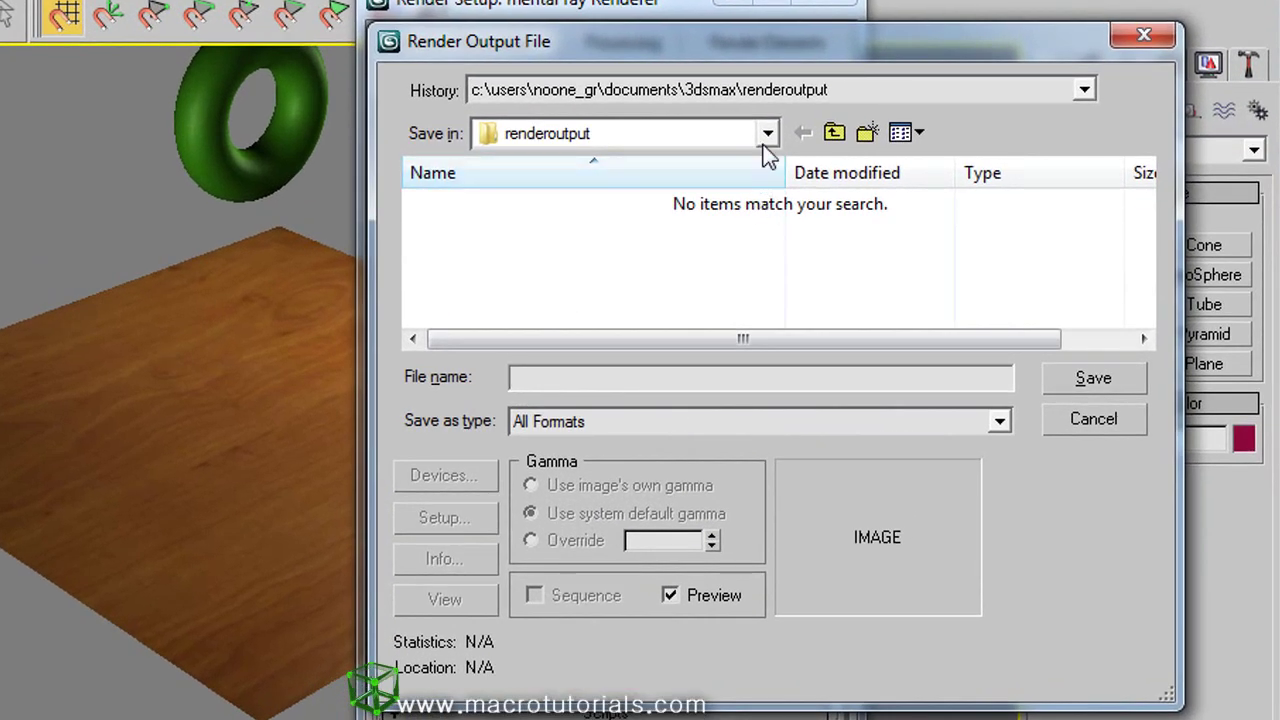
{"action": "left_click", "coordinate": [845, 174]}
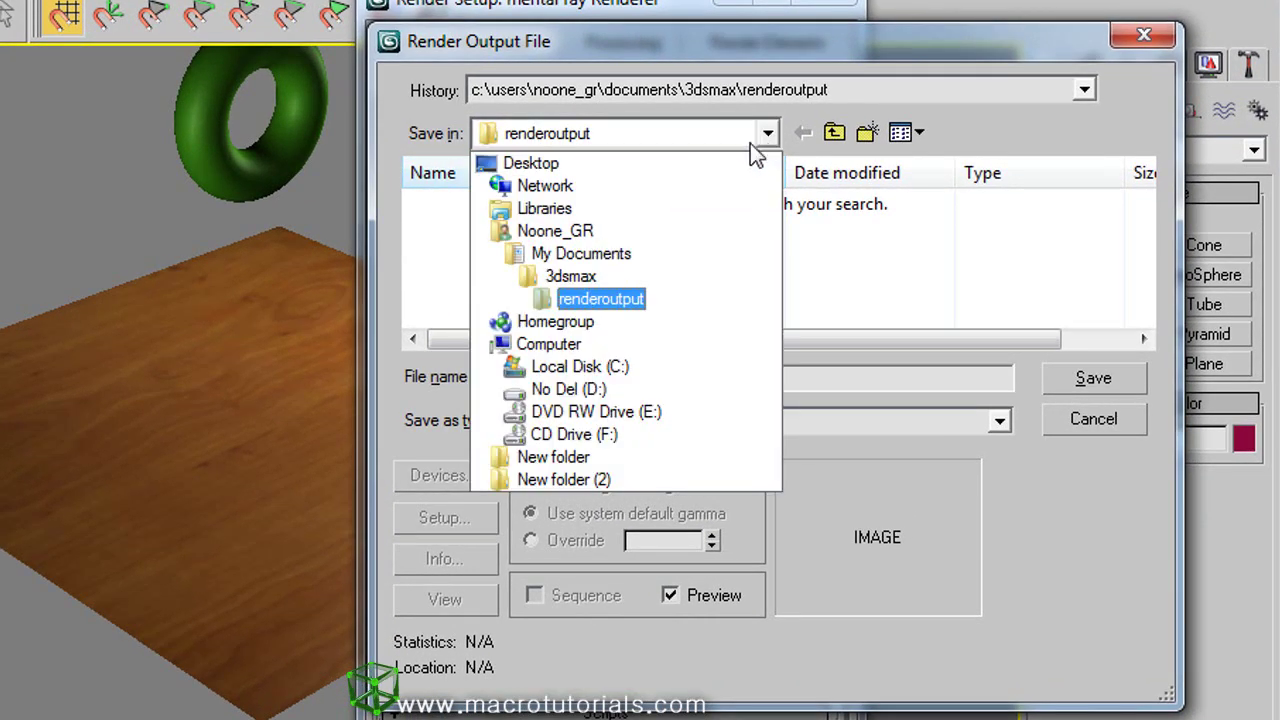
{"action": "left_click", "coordinate": [538, 167]}
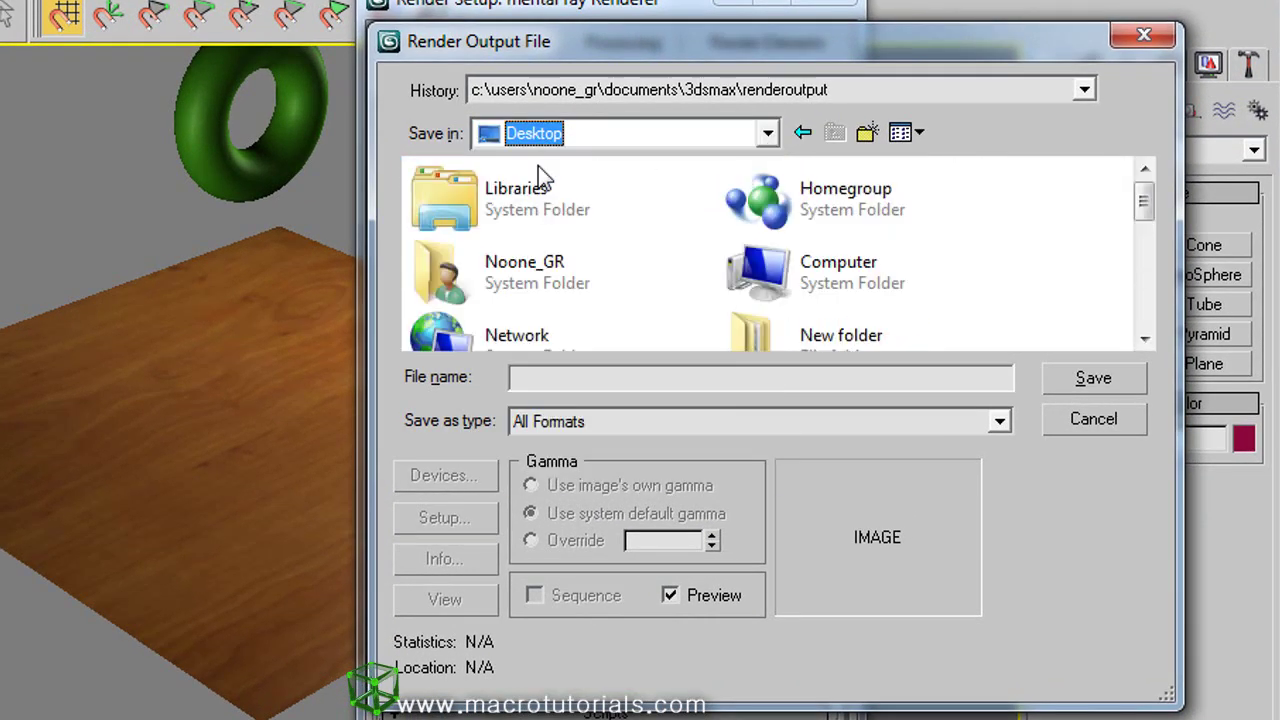
{"action": "left_click", "coordinate": [538, 378]}
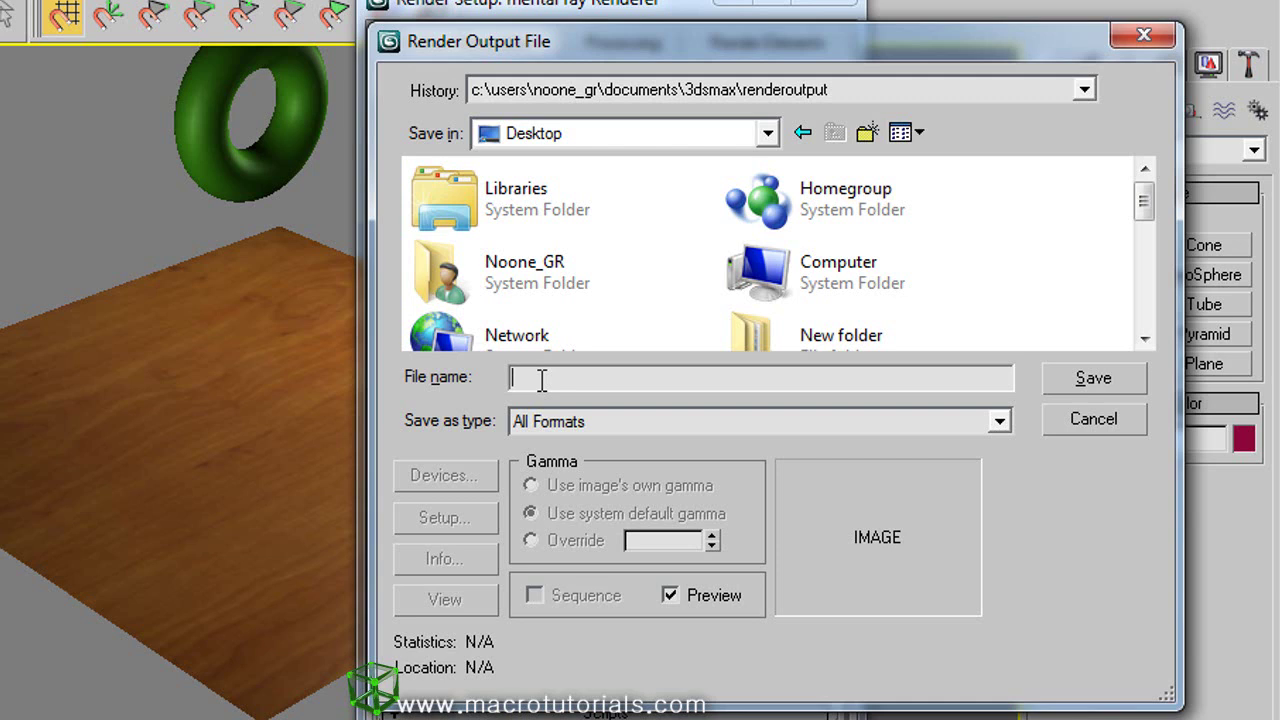
{"action": "type", "text": "video"}
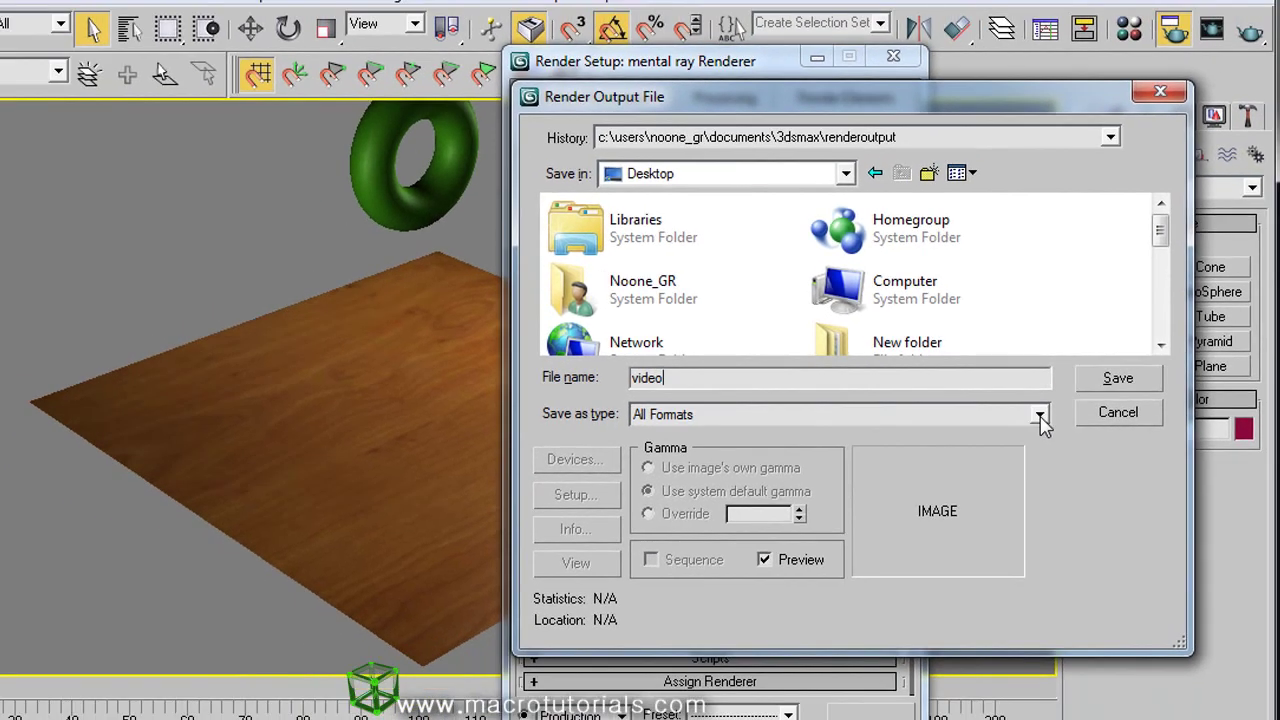
{"action": "left_click", "coordinate": [1030, 416]}
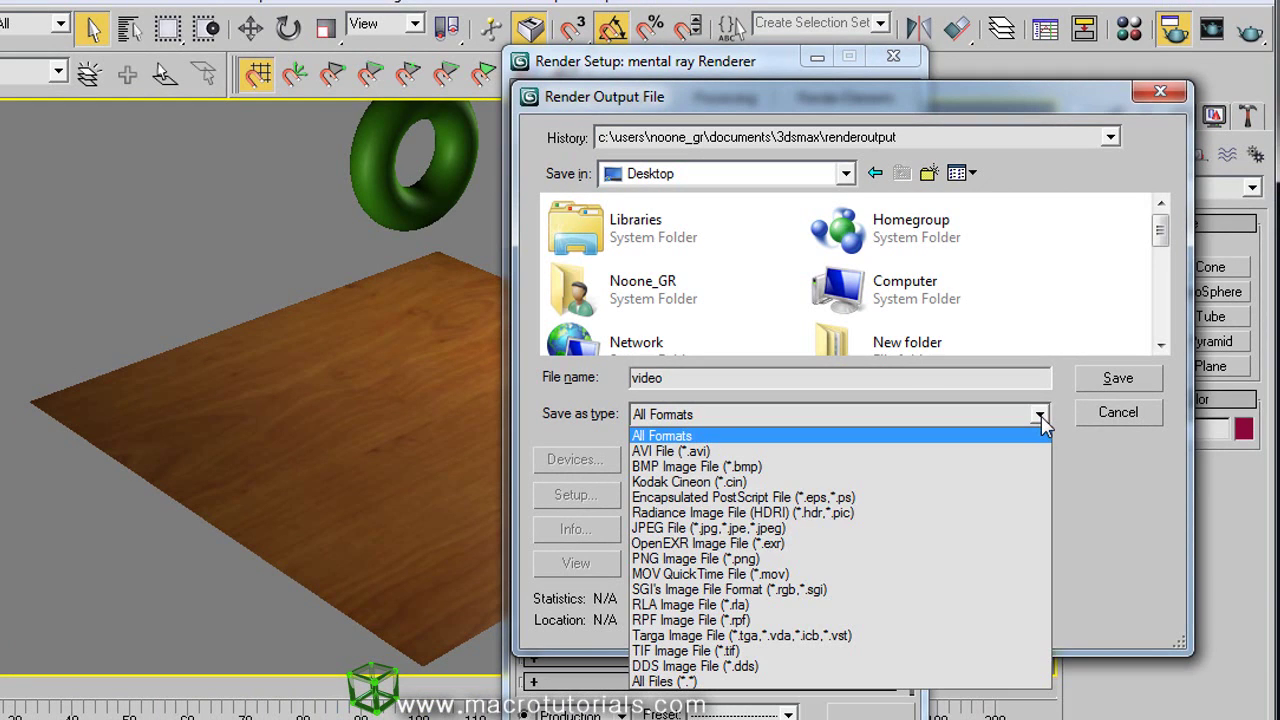
Step: Choose AVI as the render output file type
{"action": "left_click", "coordinate": [690, 453]}
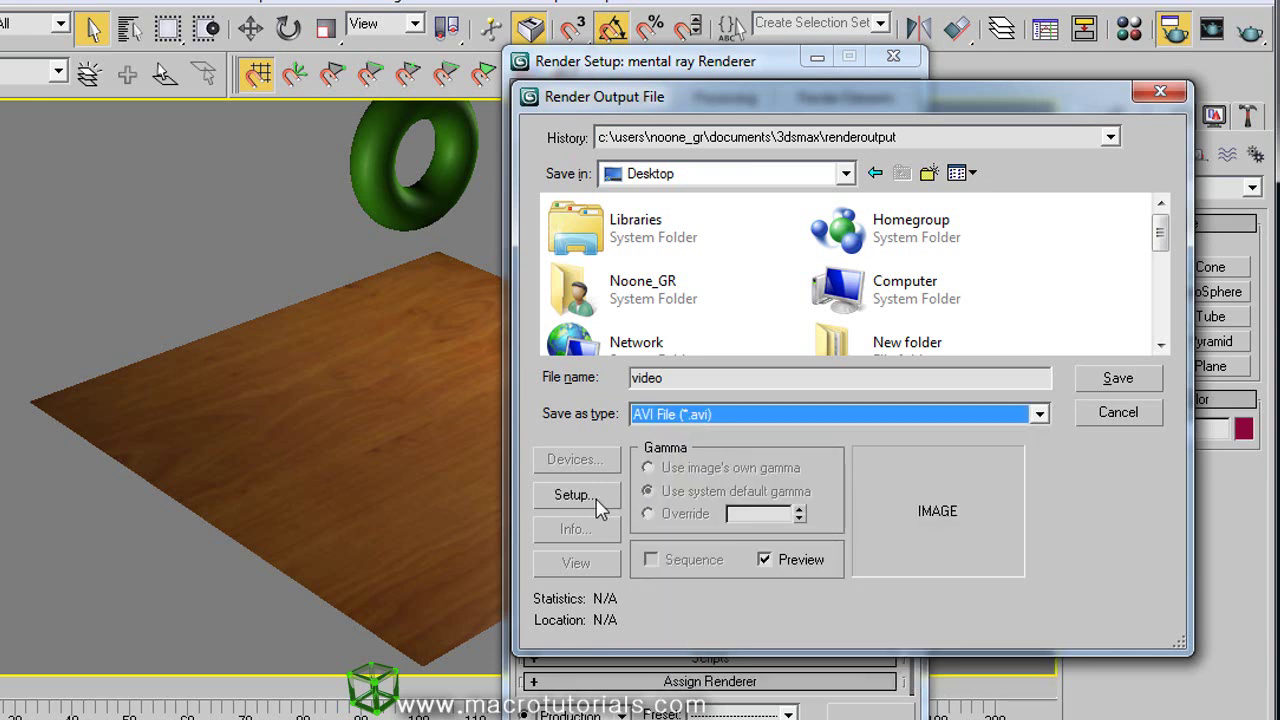
{"action": "left_click", "coordinate": [588, 497]}
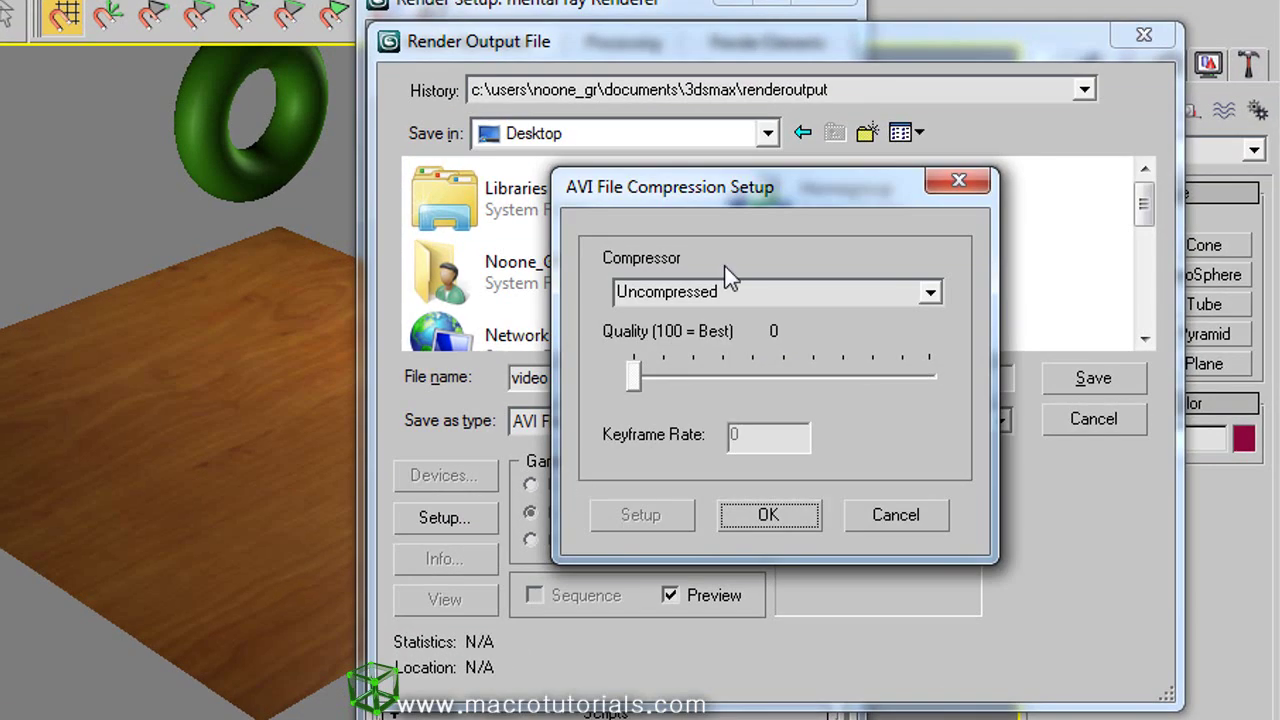
{"action": "left_click", "coordinate": [959, 184]}
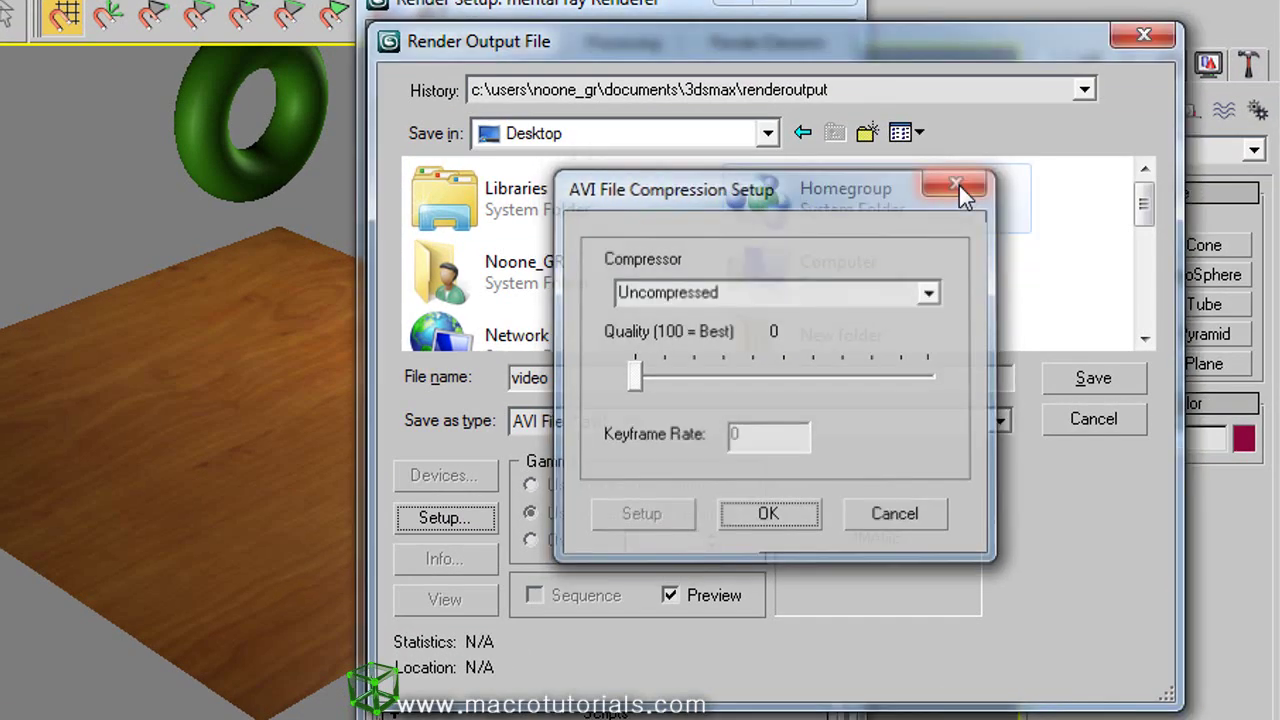
{"action": "left_click", "coordinate": [1060, 379]}
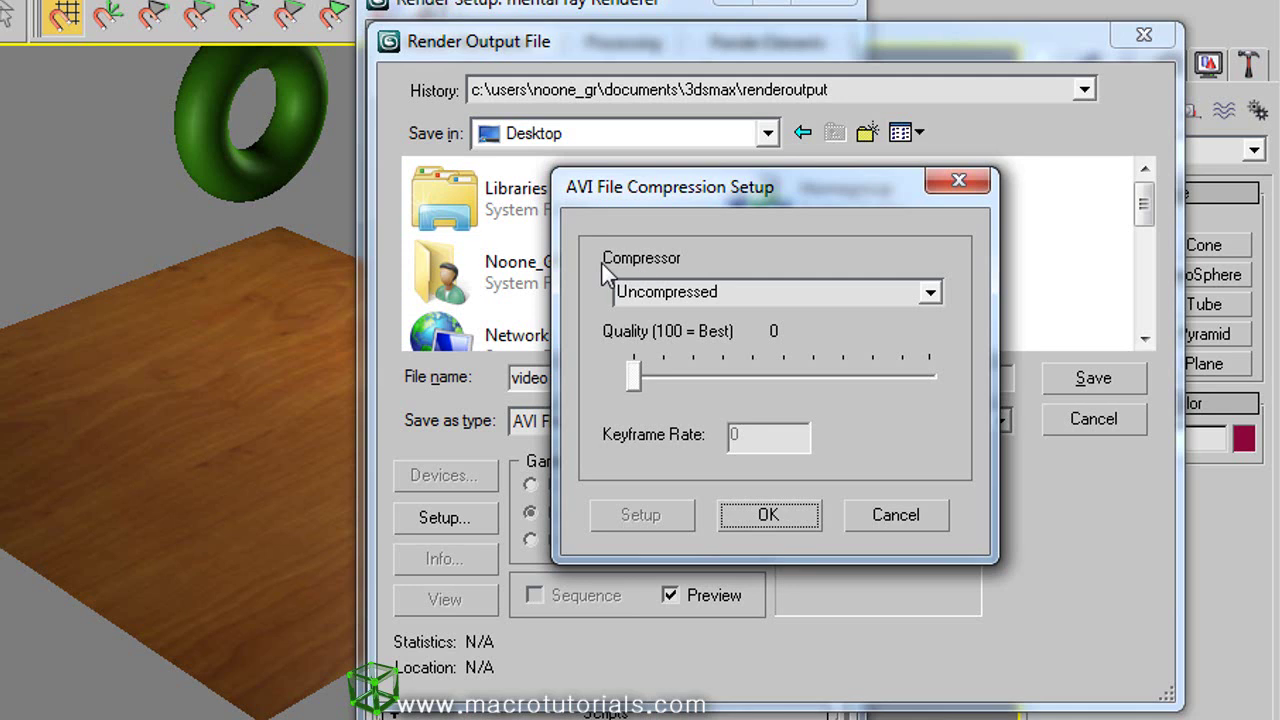
Step: Select DivX 6.9.2 Codec as the AVI compressor instead of Uncompressed
{"action": "left_click", "coordinate": [771, 285]}
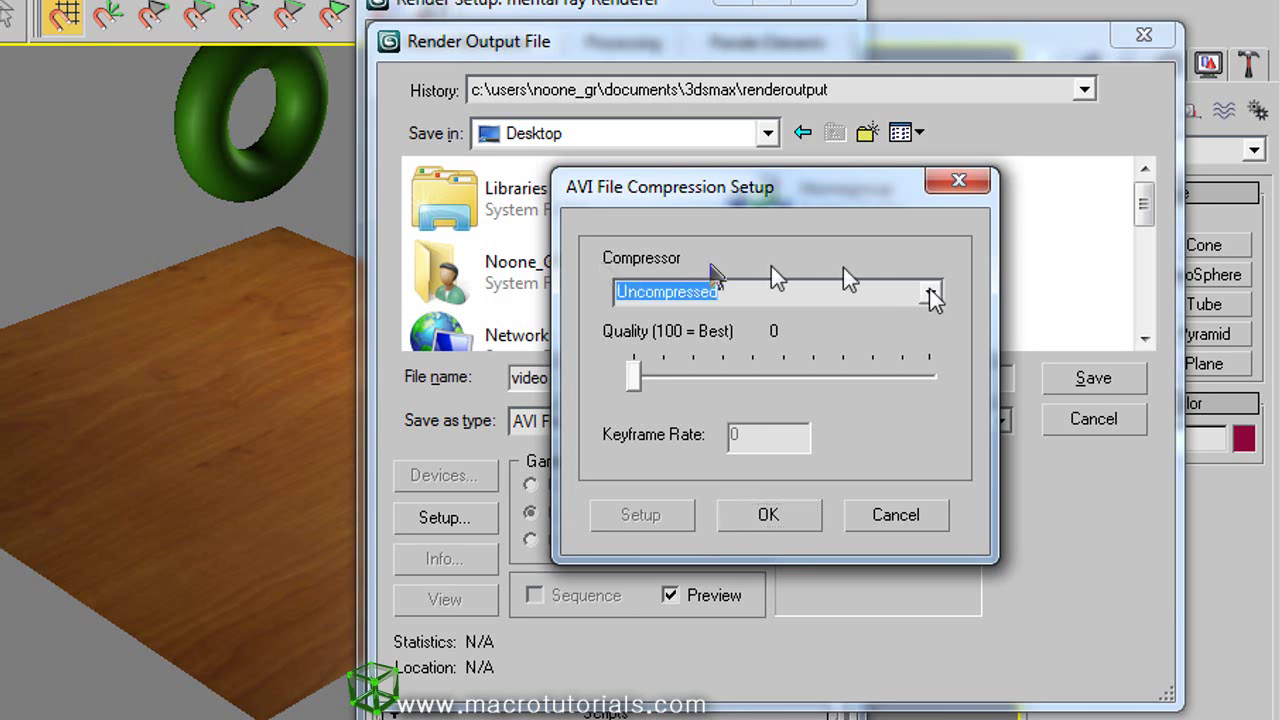
{"action": "left_click", "coordinate": [929, 291]}
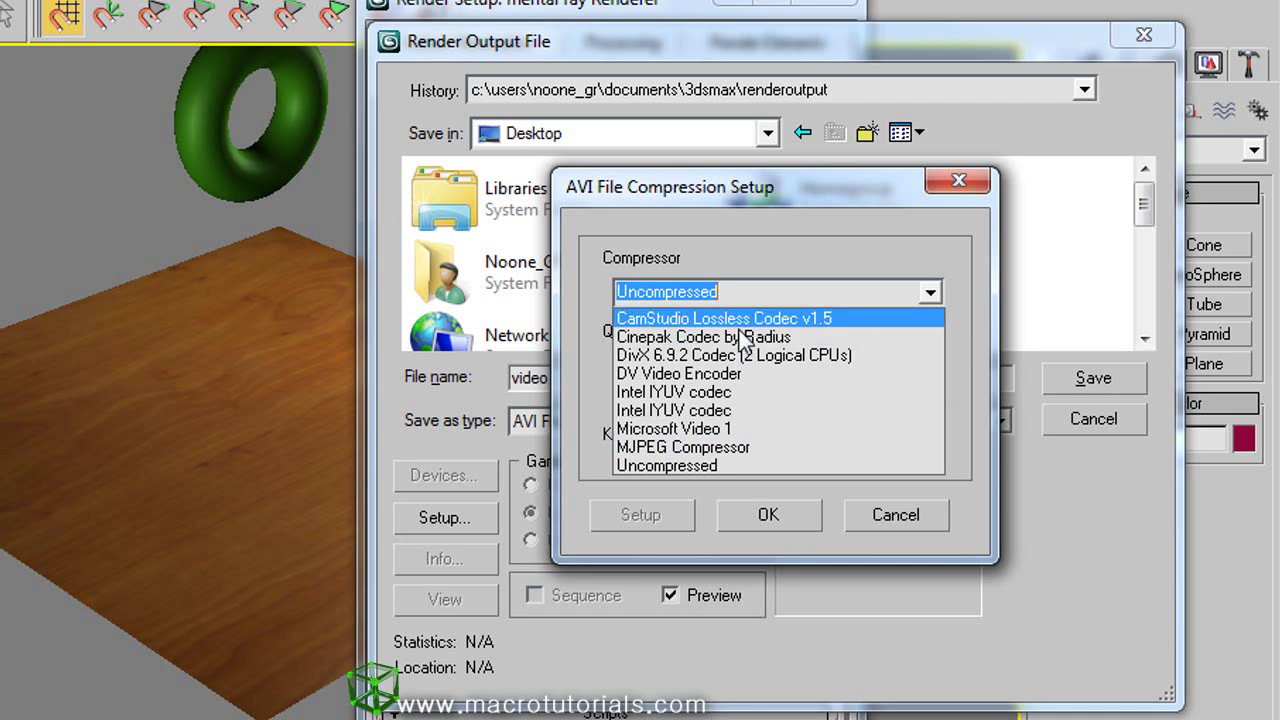
{"action": "left_click", "coordinate": [702, 465]}
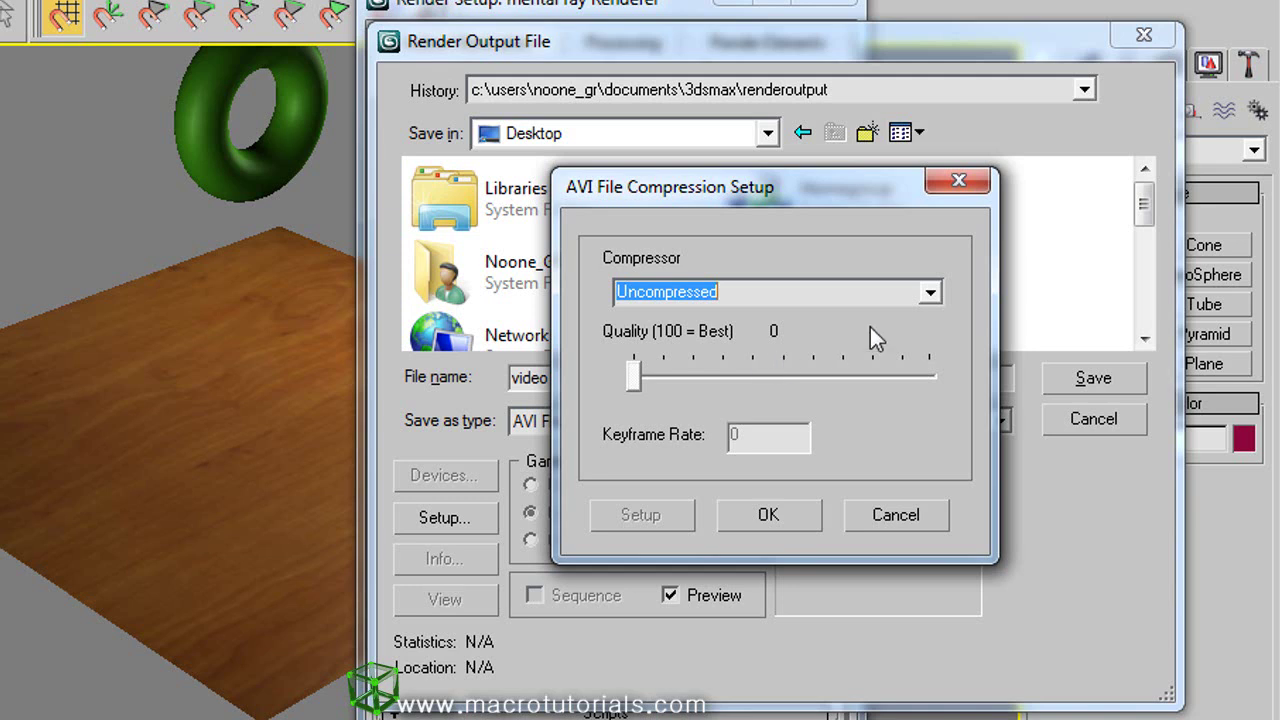
{"action": "left_click", "coordinate": [930, 292]}
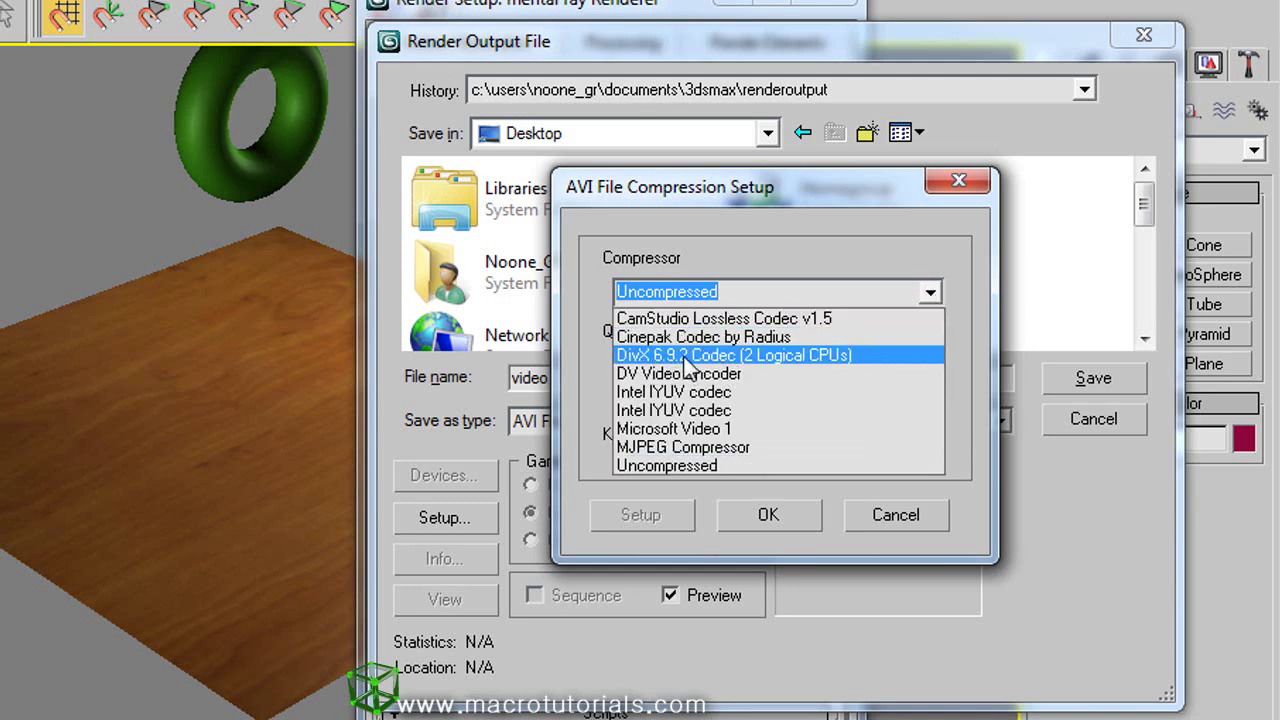
{"action": "left_click", "coordinate": [794, 356]}
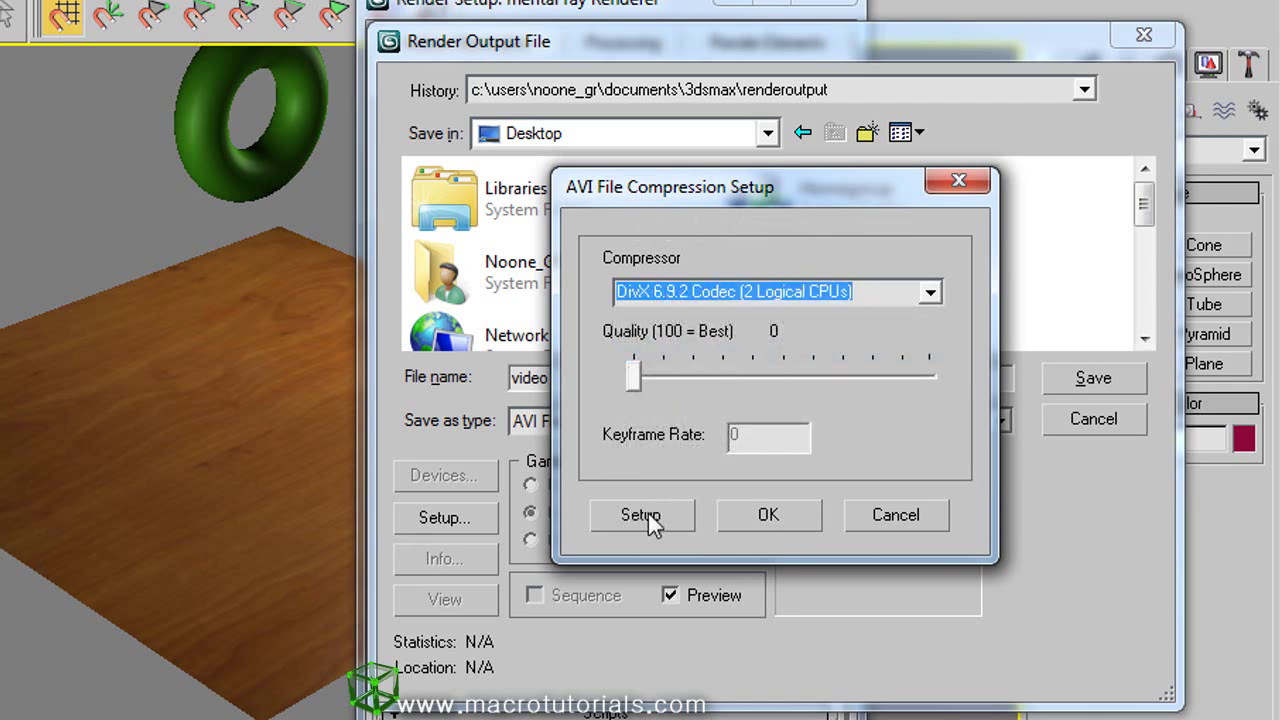
{"action": "left_click", "coordinate": [870, 517]}
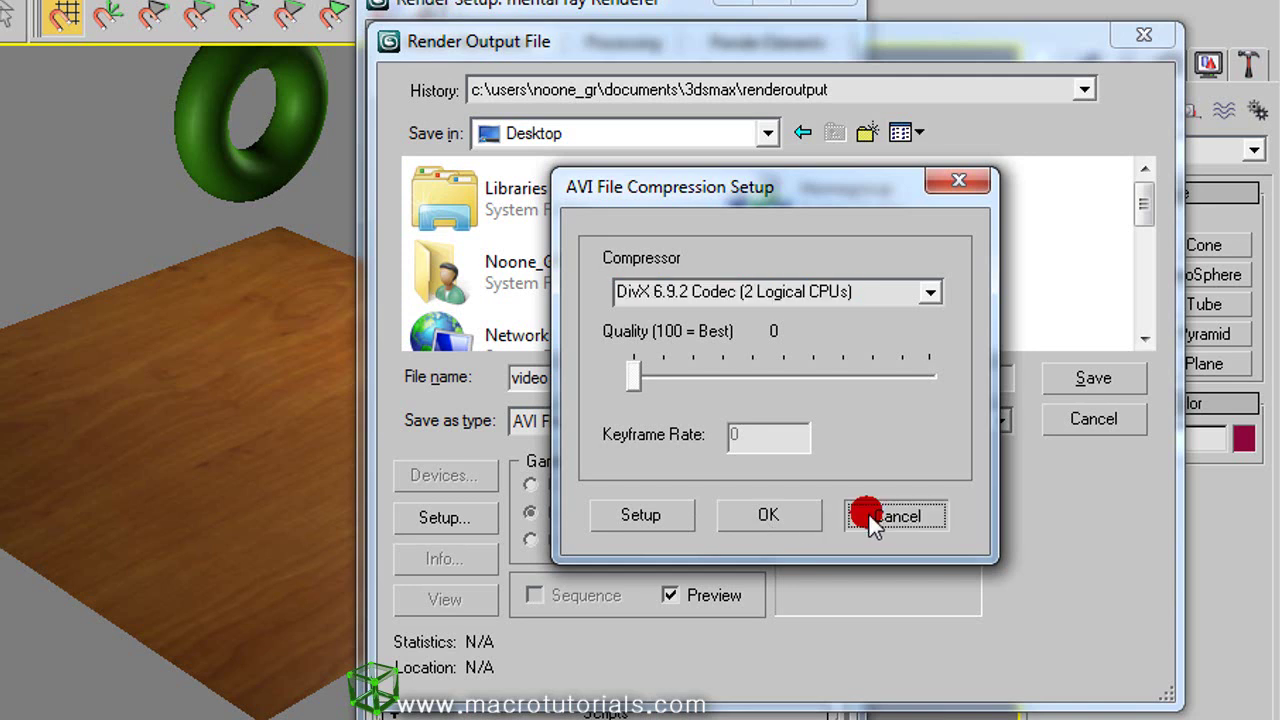
Step: Drop the output file settings and set a custom 30 fps frame rate in Time Configuration
{"action": "left_click", "coordinate": [1062, 425]}
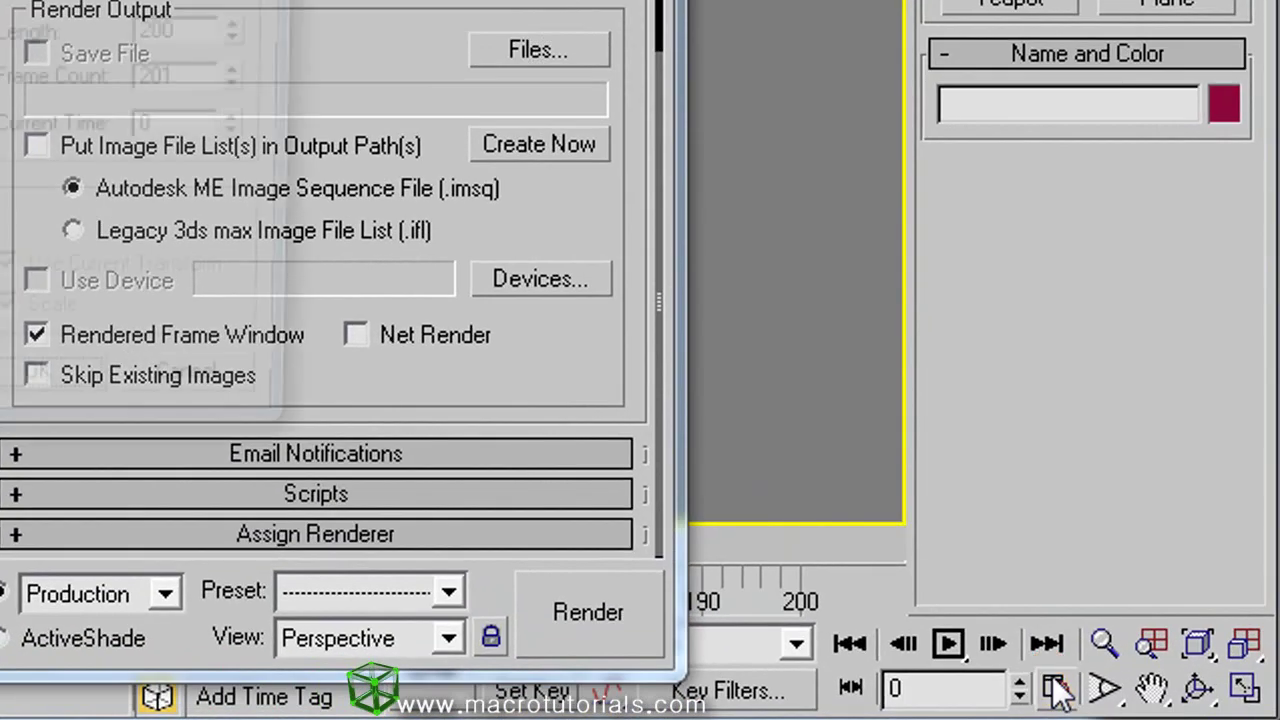
{"action": "left_click", "coordinate": [1152, 702]}
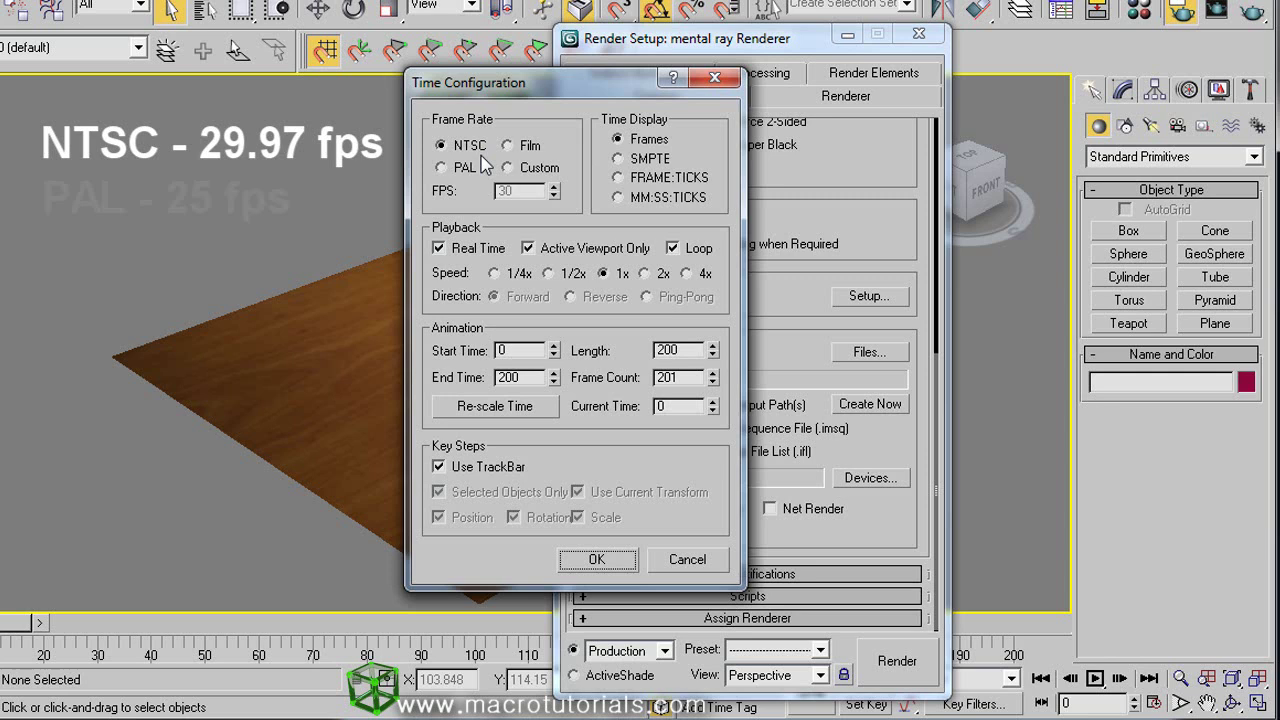
{"action": "left_click", "coordinate": [442, 168]}
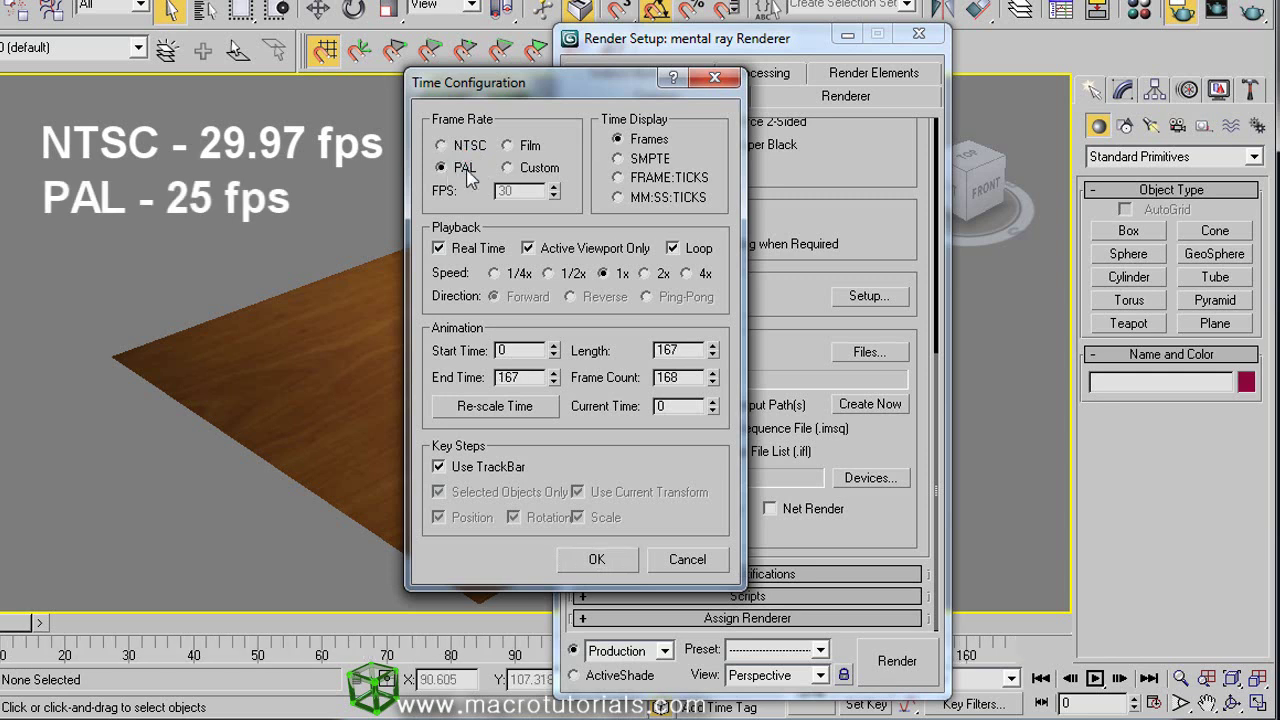
{"action": "left_click", "coordinate": [507, 146]}
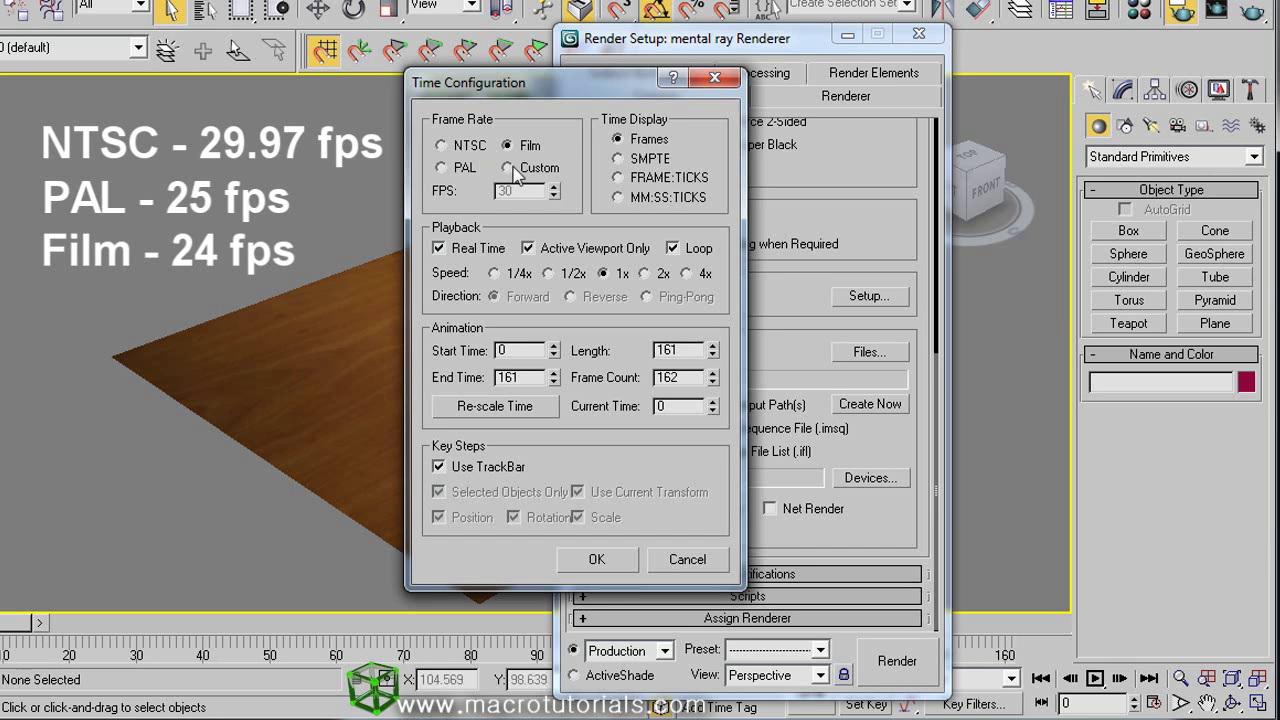
{"action": "left_click", "coordinate": [509, 168]}
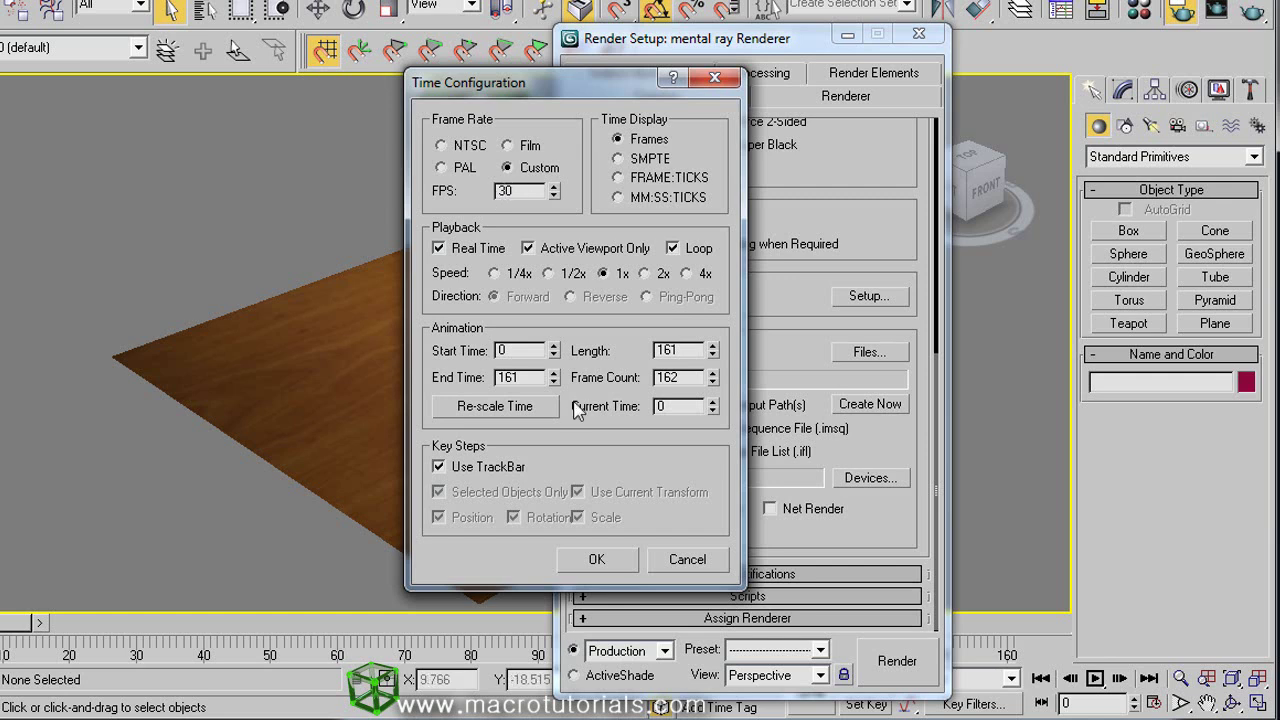
{"action": "left_click", "coordinate": [600, 561]}
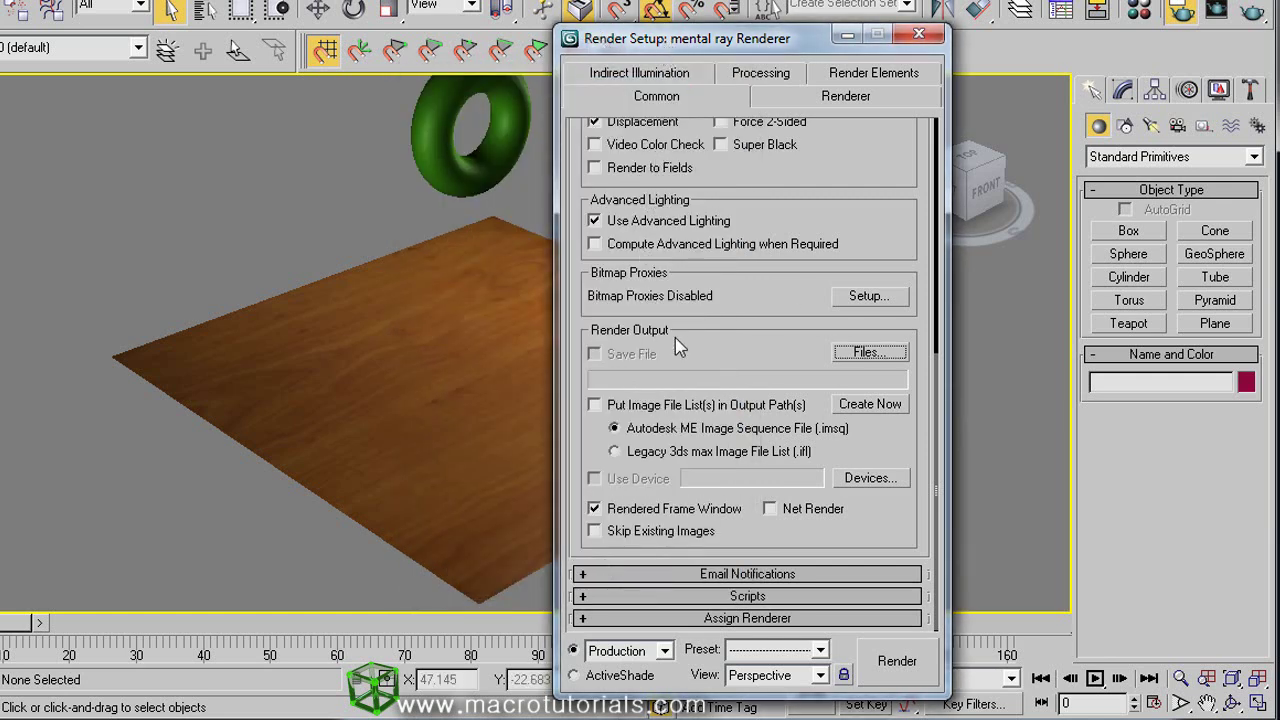
Step: Set the render output to 'video' as an AVI file on the Desktop
{"action": "left_click", "coordinate": [870, 352]}
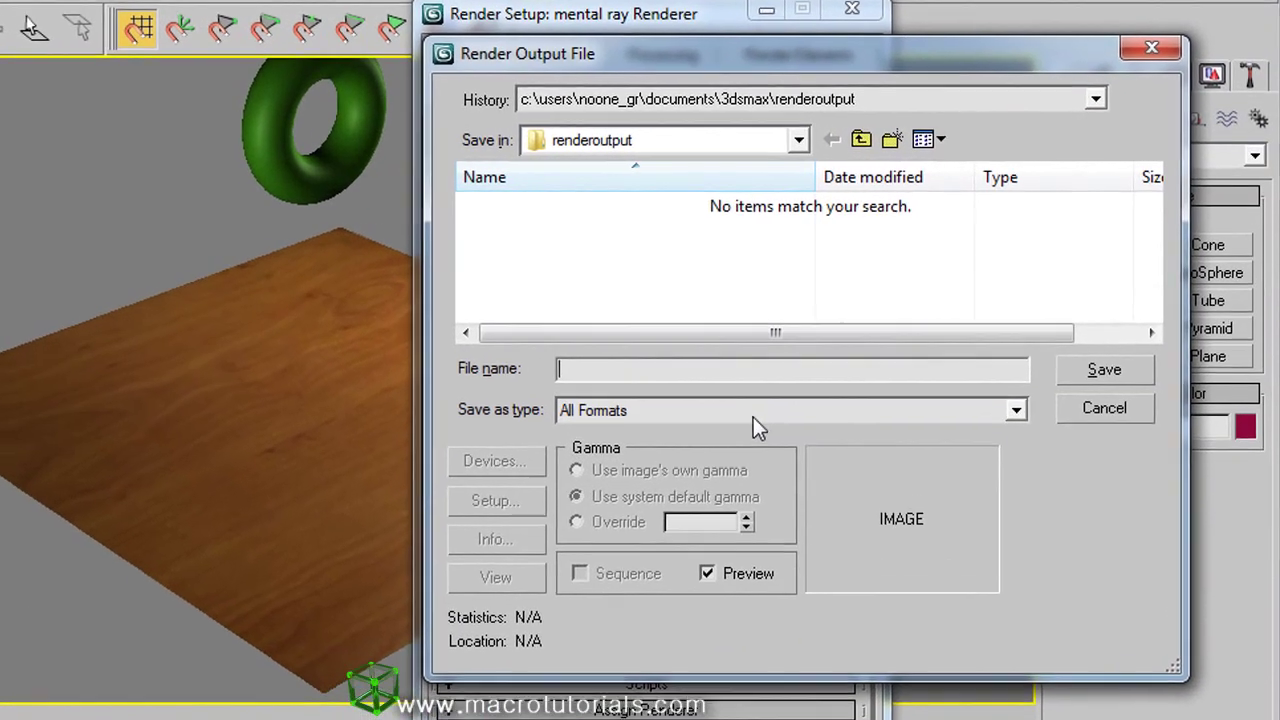
{"action": "left_click", "coordinate": [672, 372]}
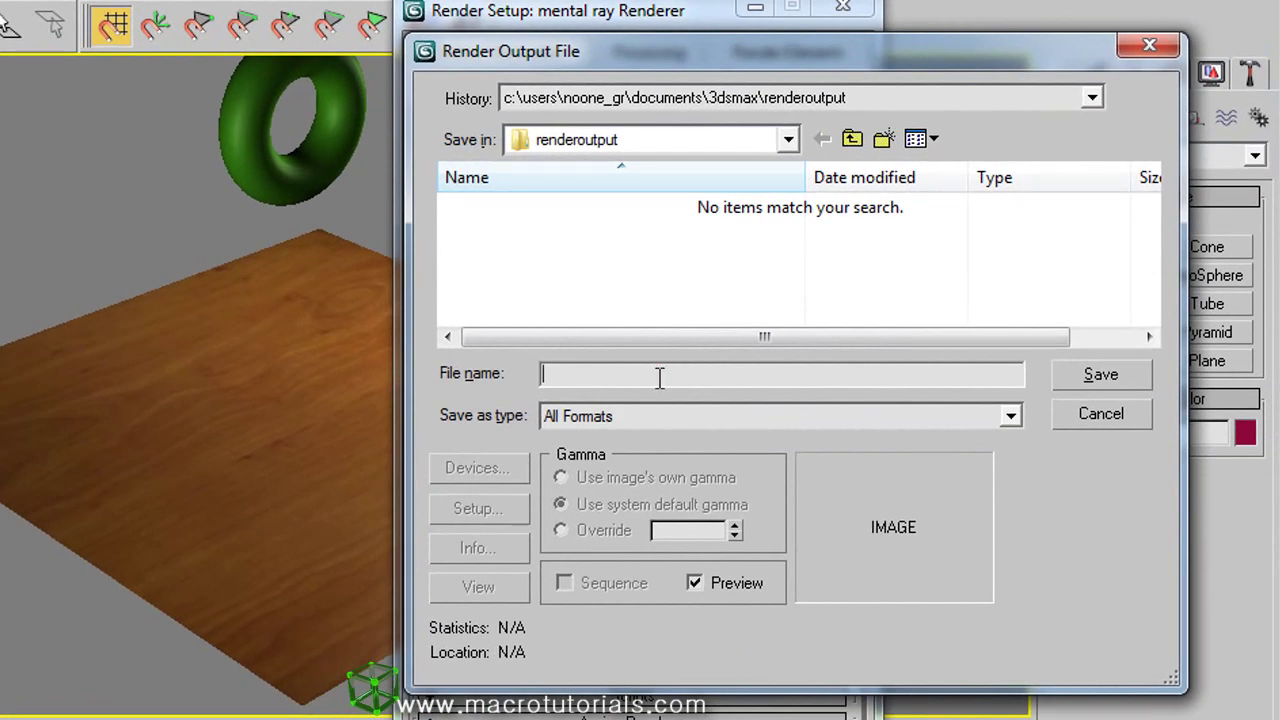
{"action": "type", "text": "video"}
{"action": "left_click", "coordinate": [775, 141]}
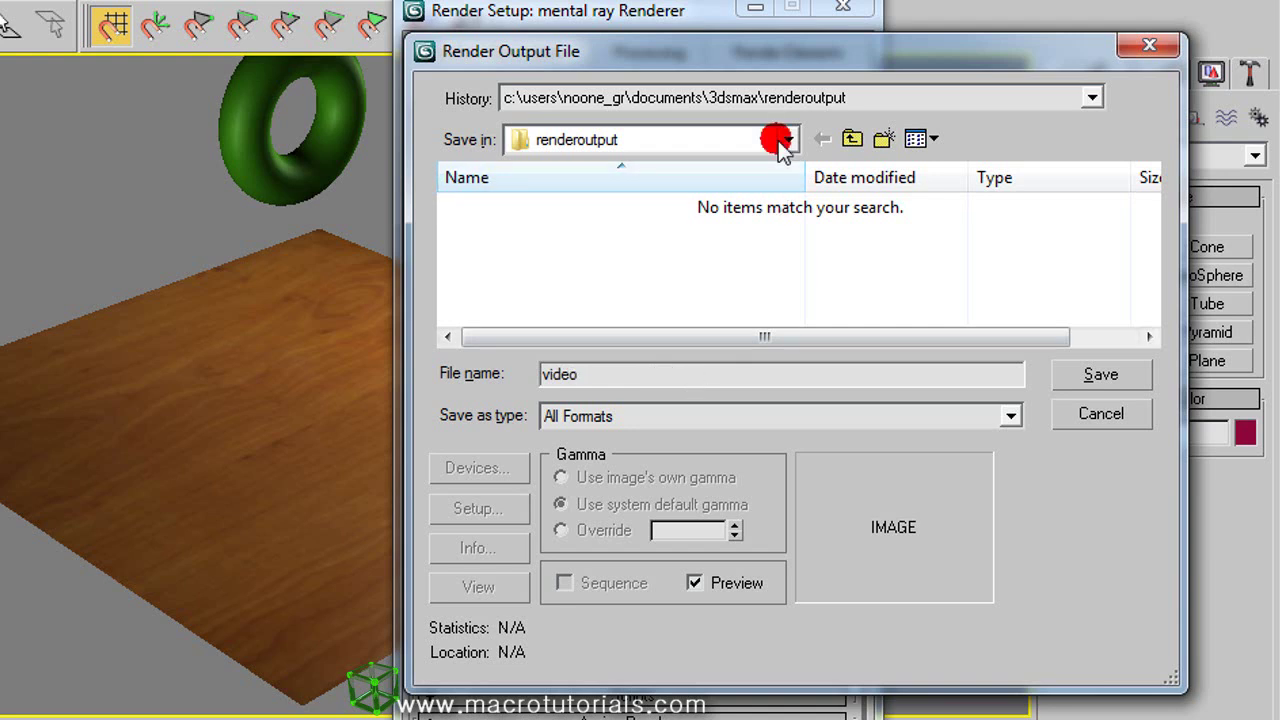
{"action": "left_click", "coordinate": [588, 172]}
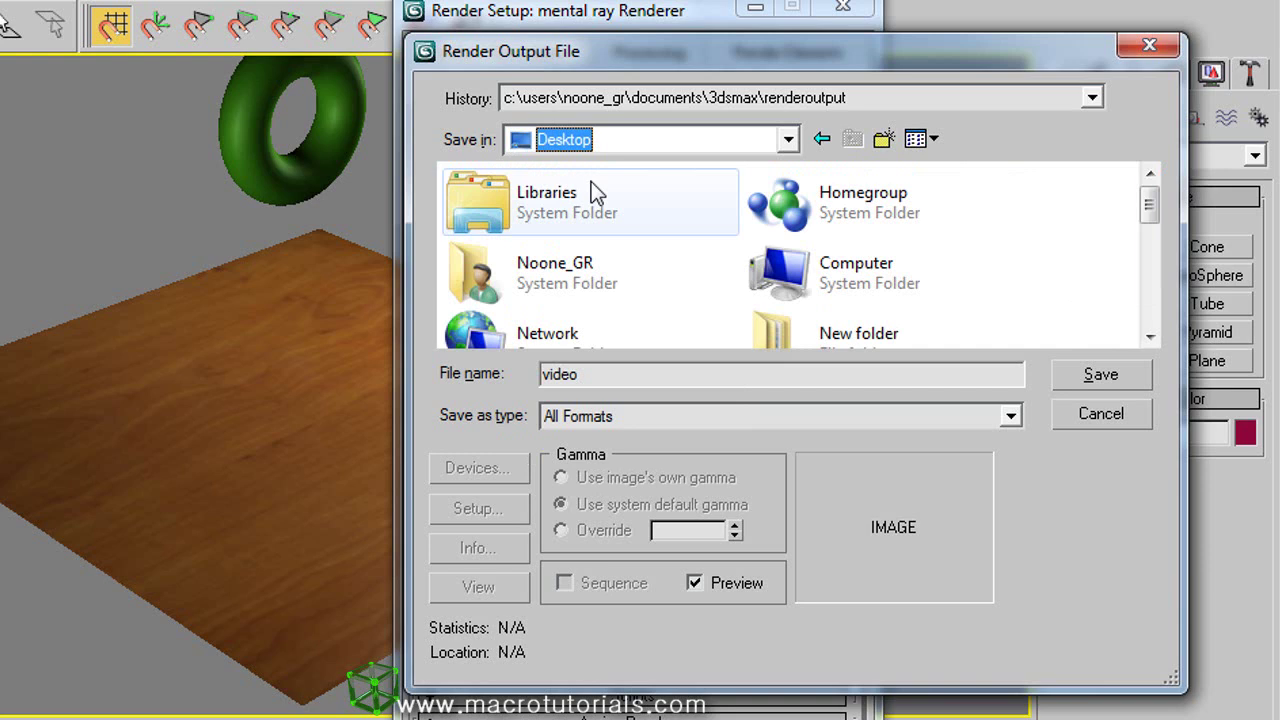
{"action": "left_click", "coordinate": [884, 428]}
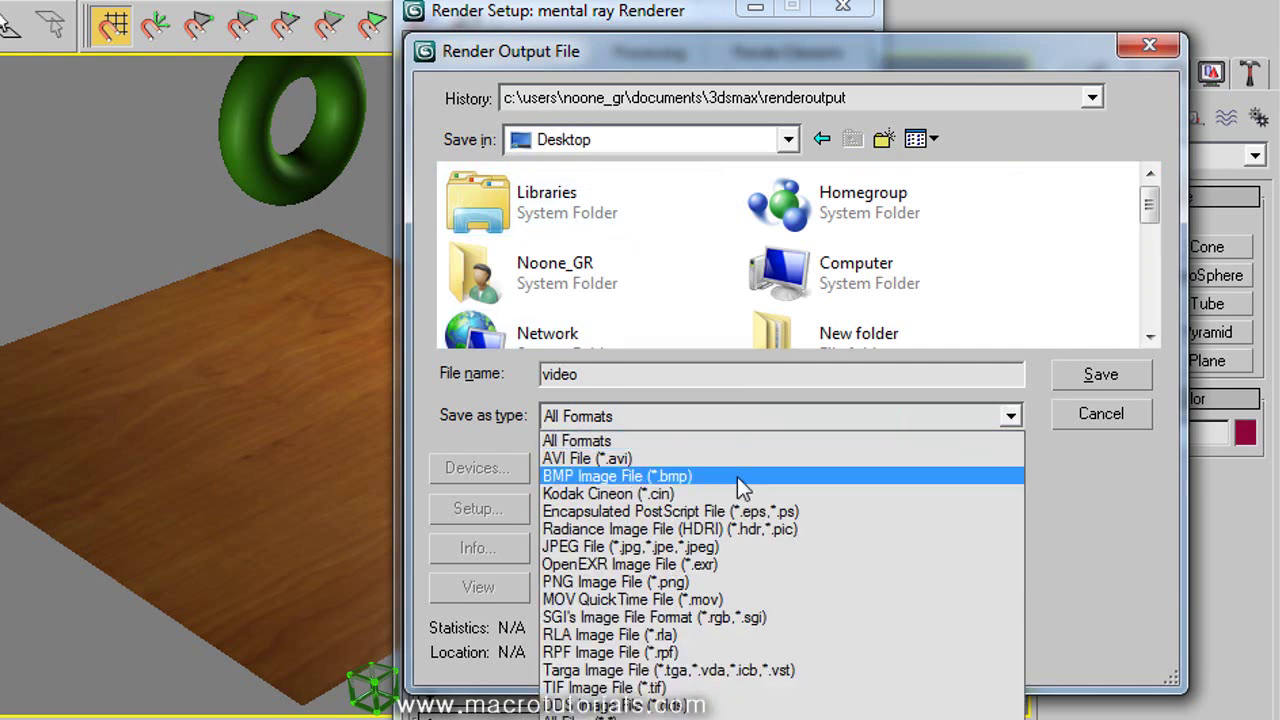
{"action": "left_click", "coordinate": [585, 459]}
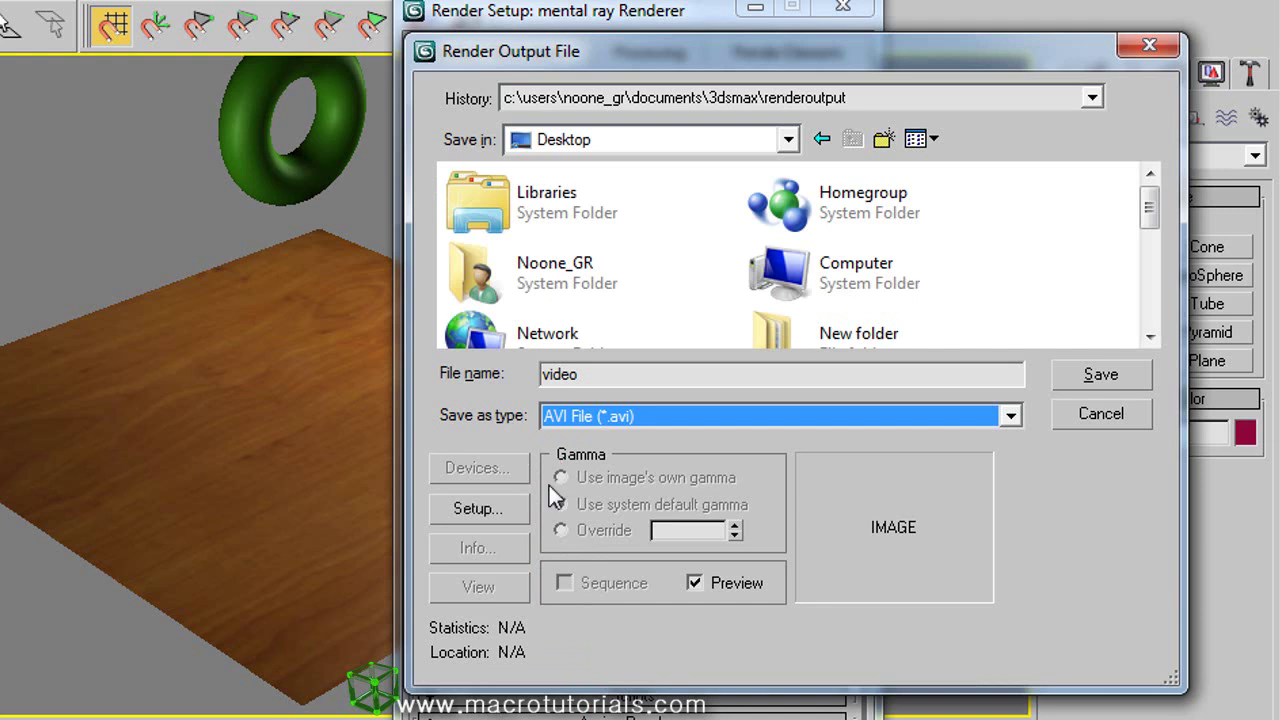
{"action": "left_click", "coordinate": [514, 508]}
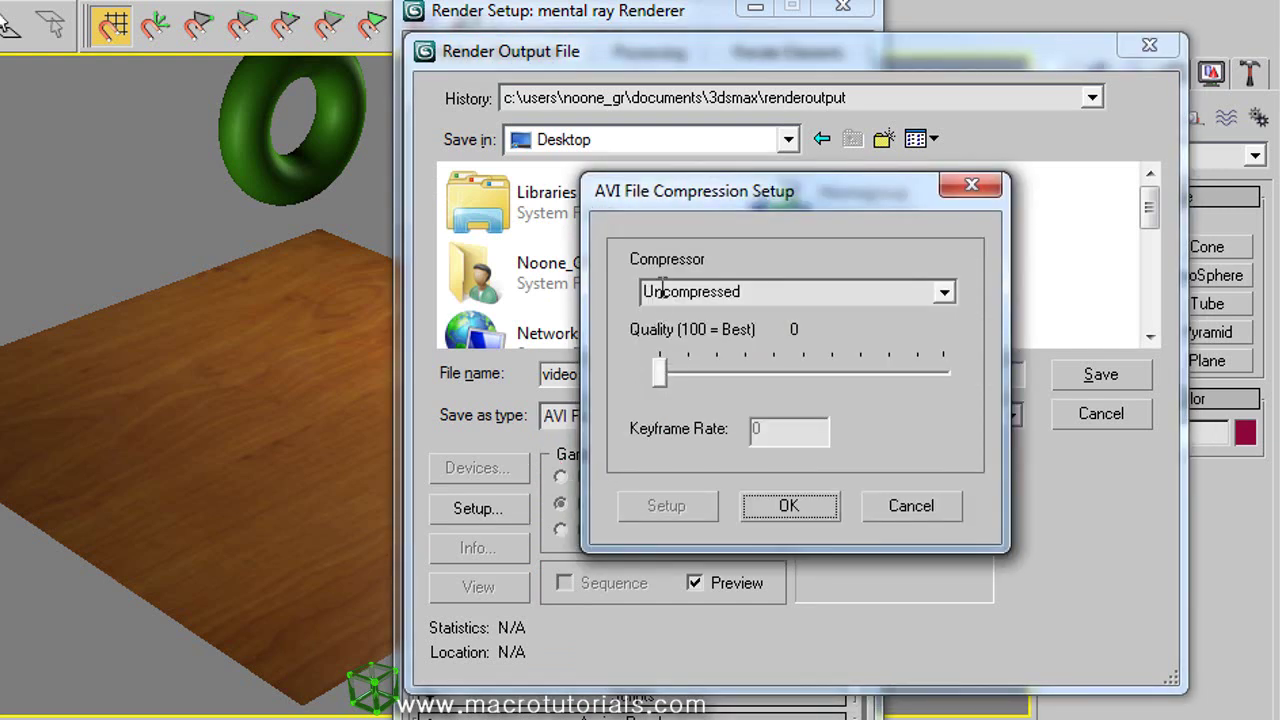
Step: Choose DivX 6.9.2 Codec as the AVI compressor and bring up its codec properties
{"action": "left_click", "coordinate": [940, 293]}
{"action": "left_click", "coordinate": [942, 294]}
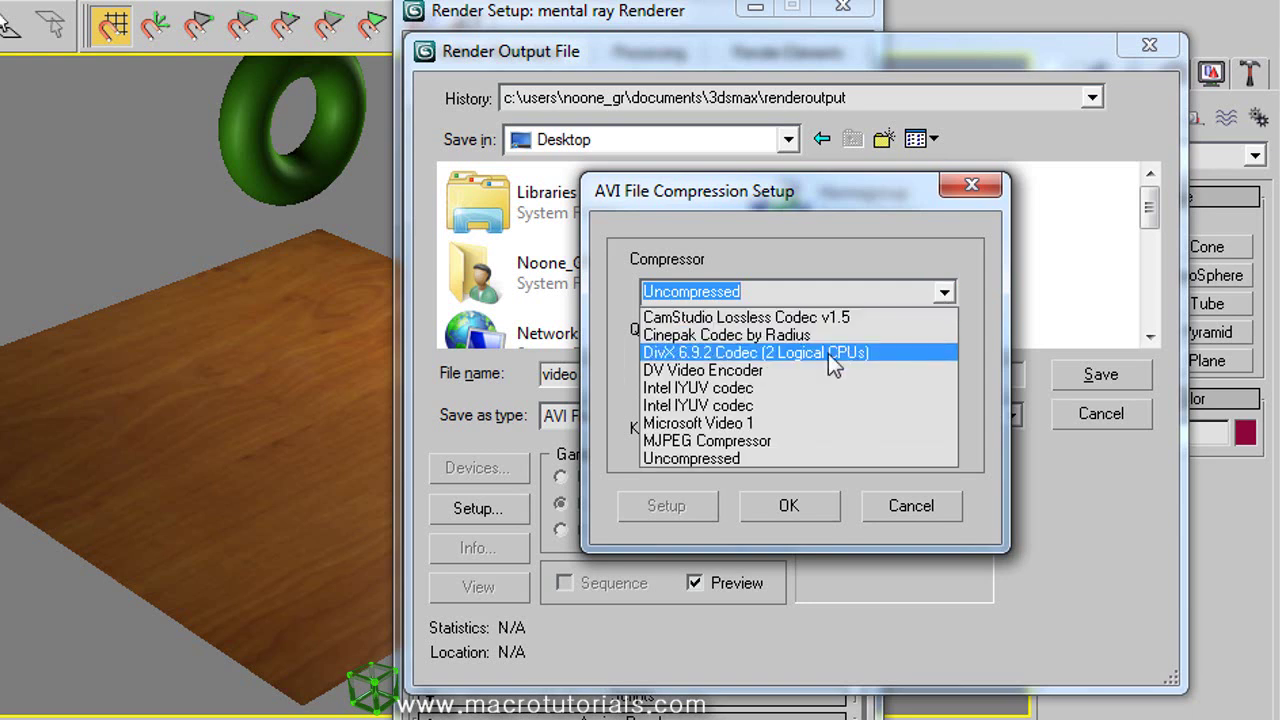
{"action": "left_click", "coordinate": [735, 352]}
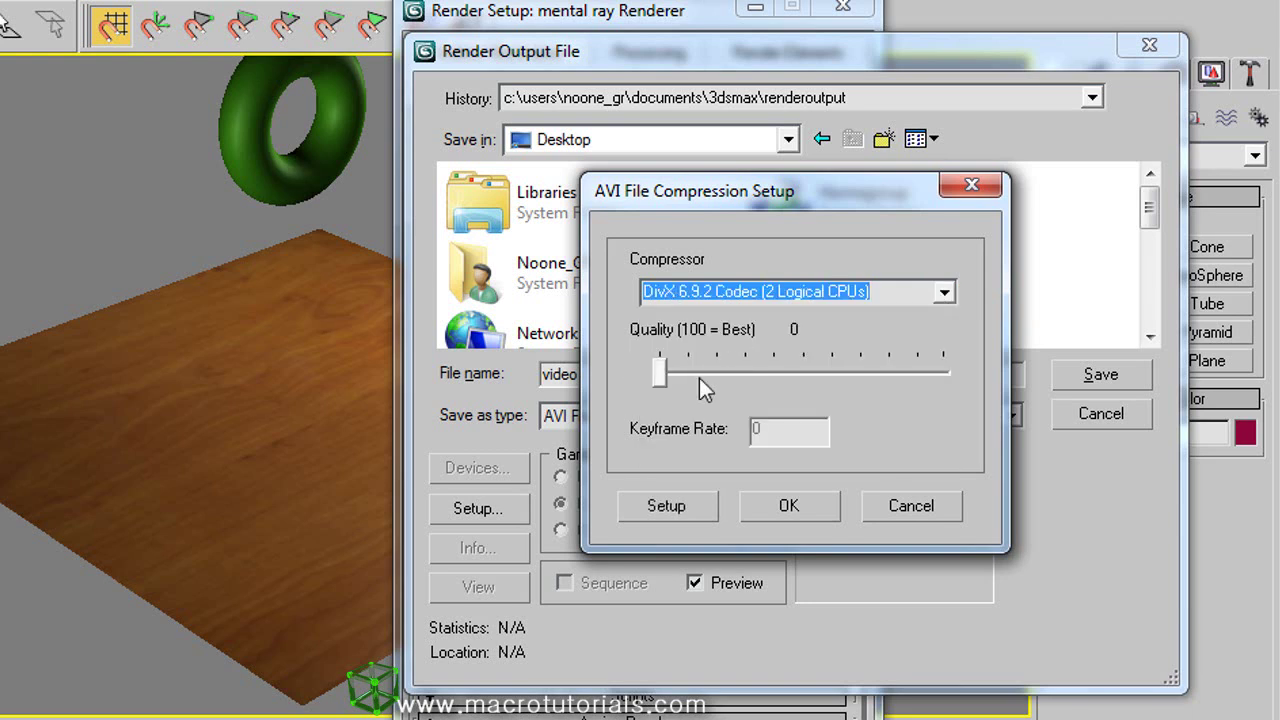
{"action": "left_click", "coordinate": [666, 505]}
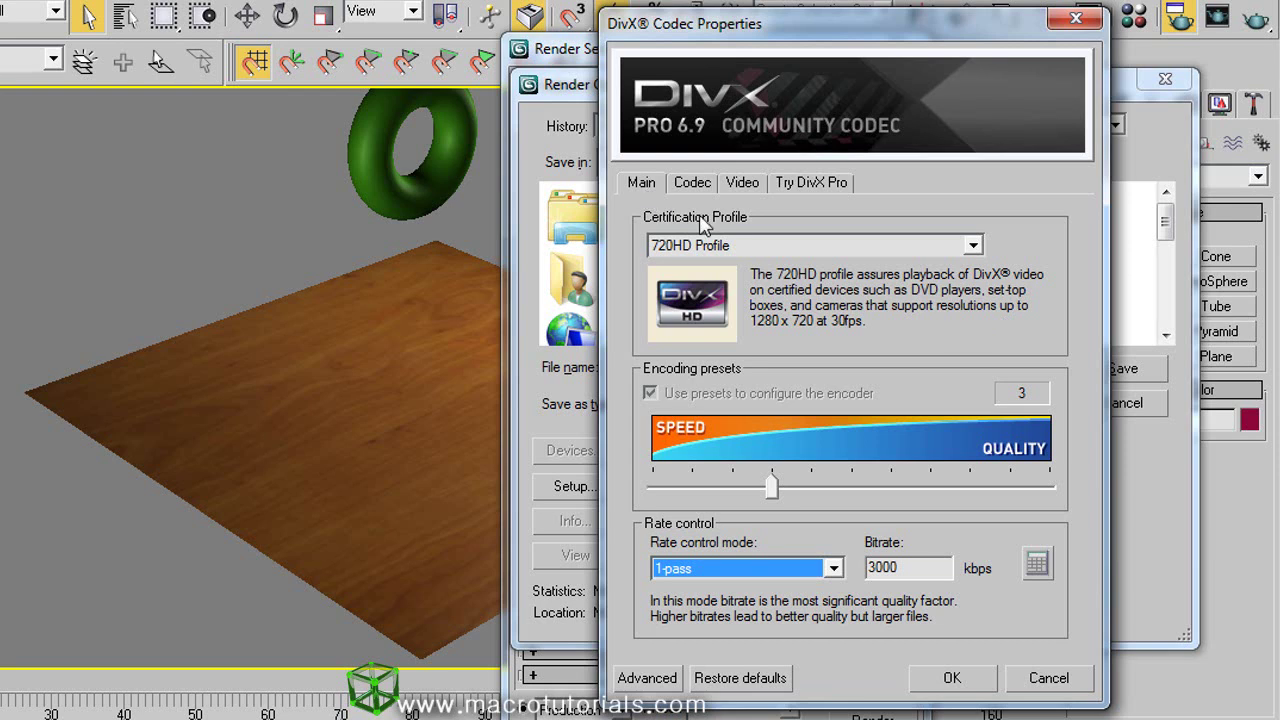
Step: Pick the 720HD Profile for the DivX codec, keeping 1-pass at 3000 kbps
{"action": "left_click", "coordinate": [975, 246]}
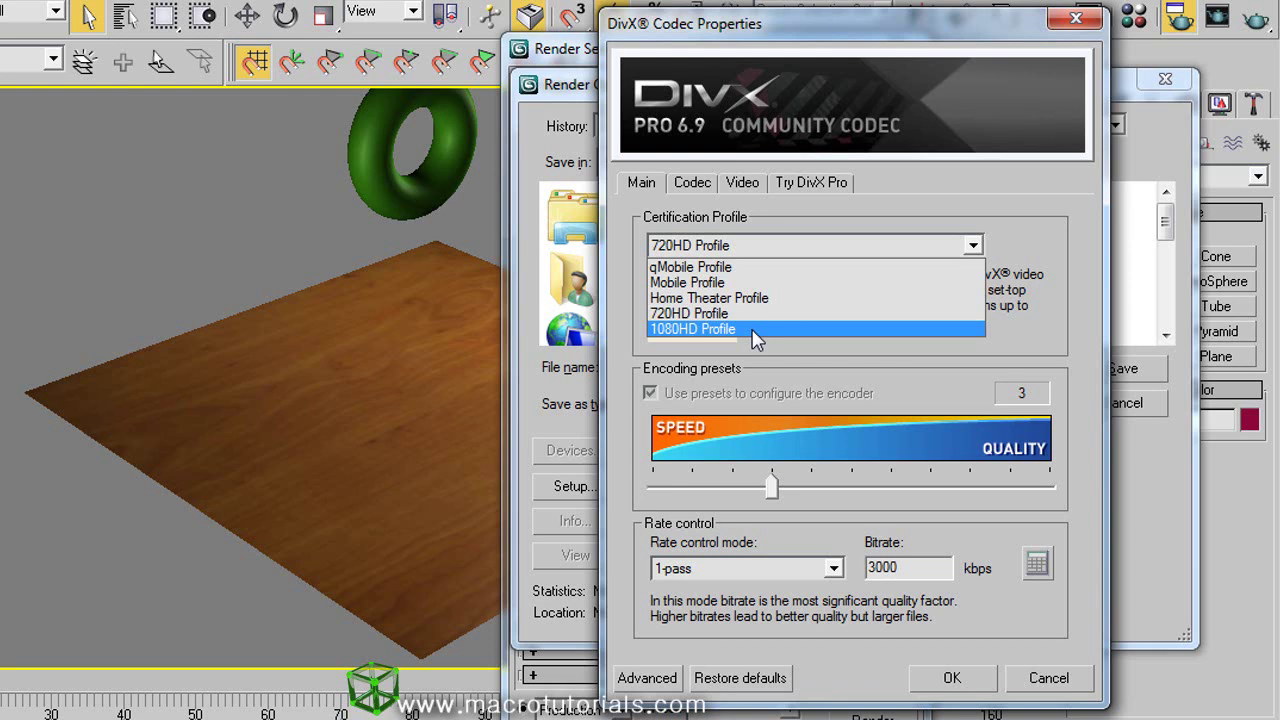
{"action": "left_click", "coordinate": [698, 313]}
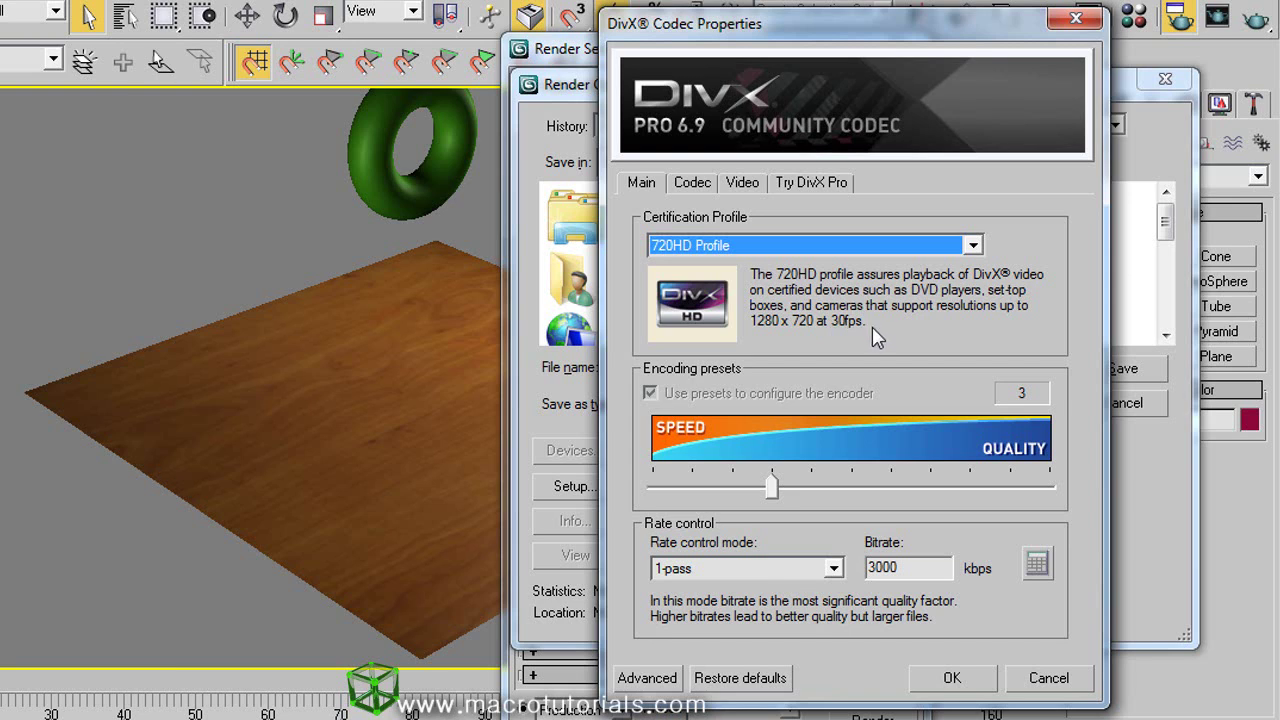
Step: Confirm the DivX and AVI compression settings and save the output as video.avi
{"action": "left_click", "coordinate": [945, 683]}
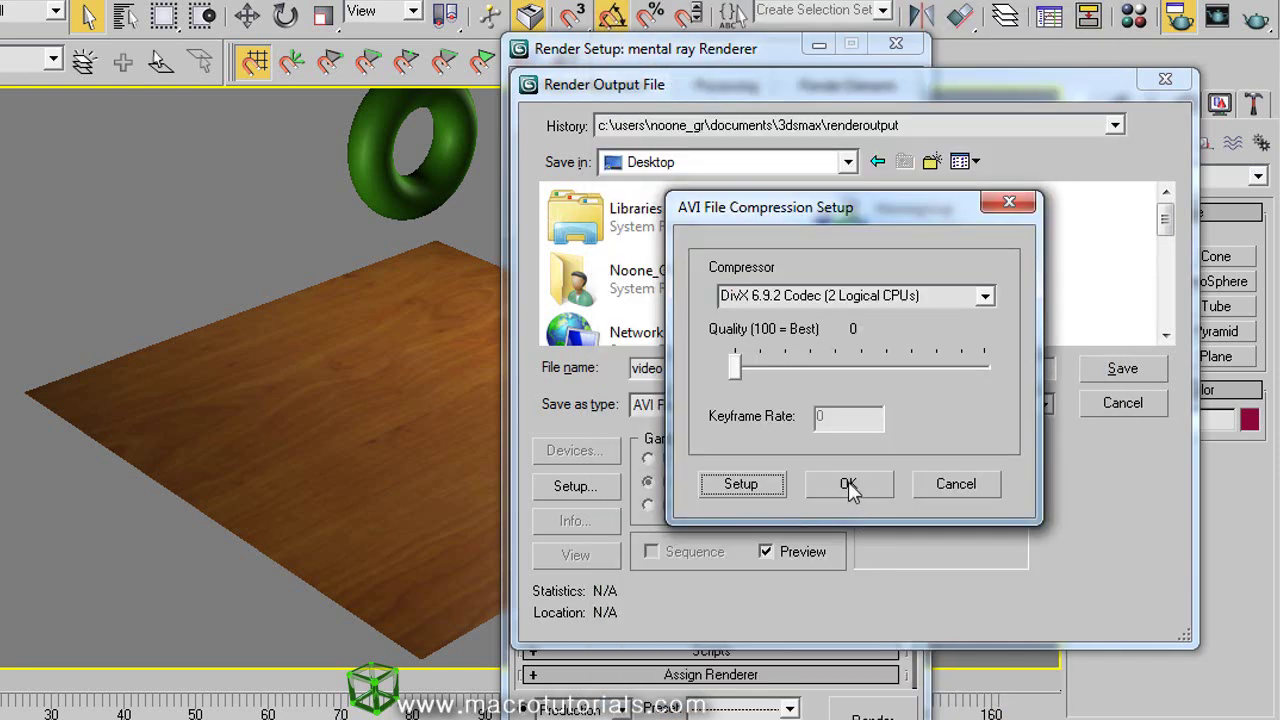
{"action": "left_click", "coordinate": [848, 485]}
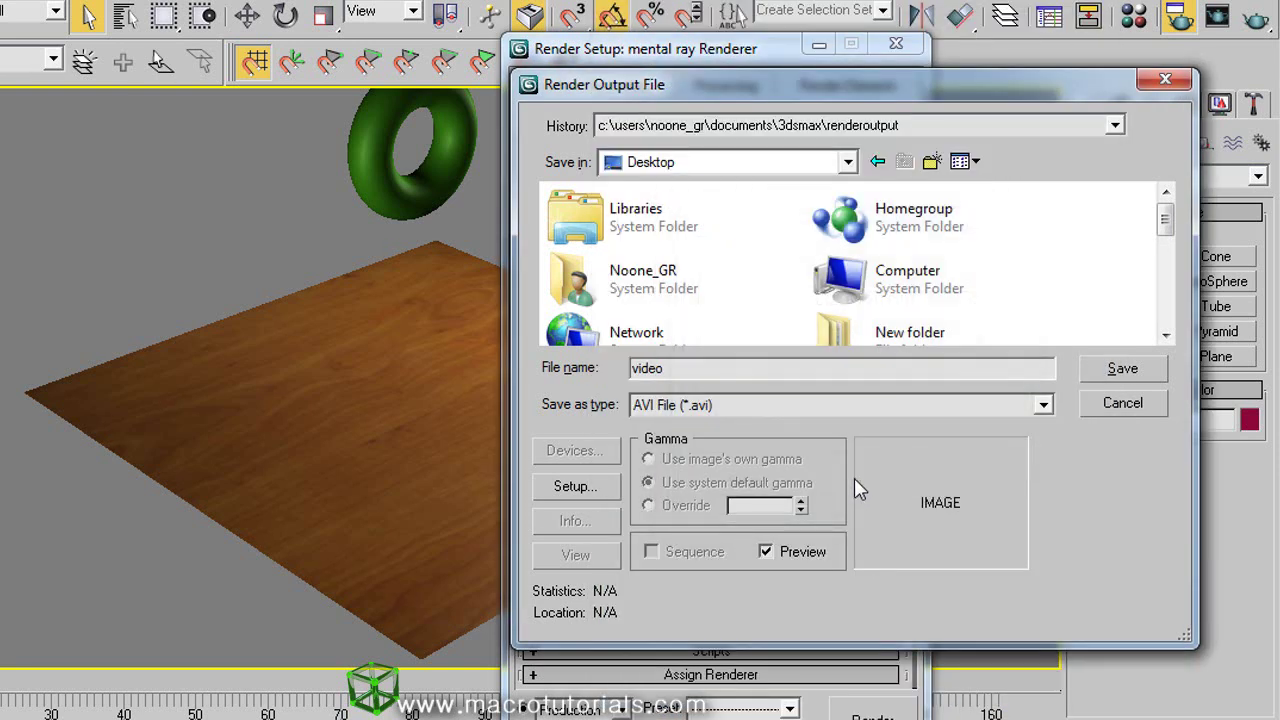
{"action": "left_click", "coordinate": [1104, 375]}
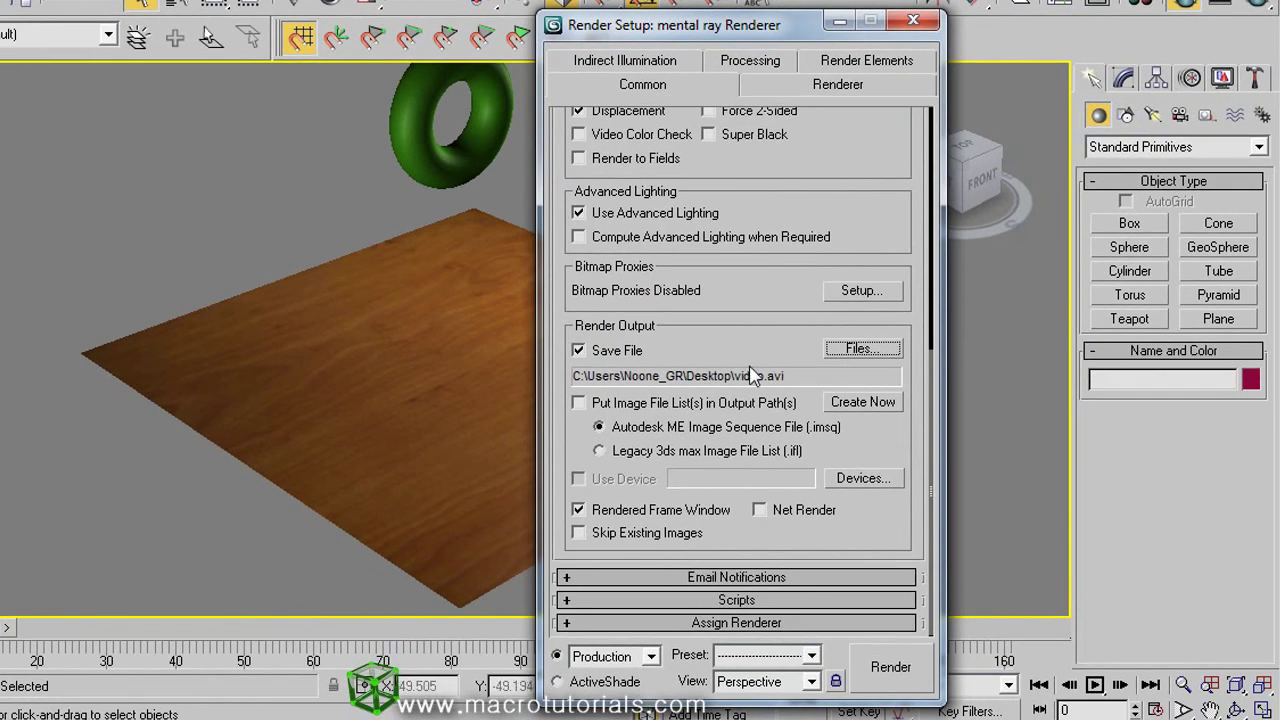
Step: Render the teapot-and-torus animation to video.avi on the Desktop
{"action": "left_click", "coordinate": [884, 680]}
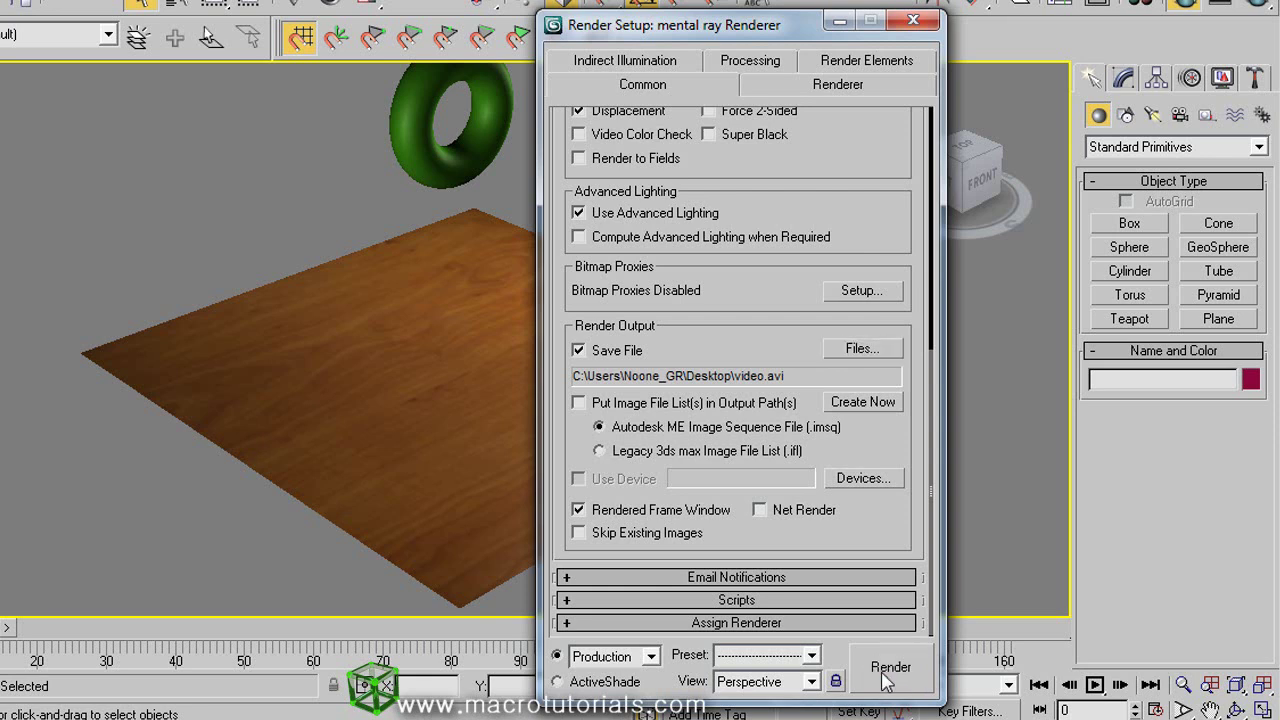